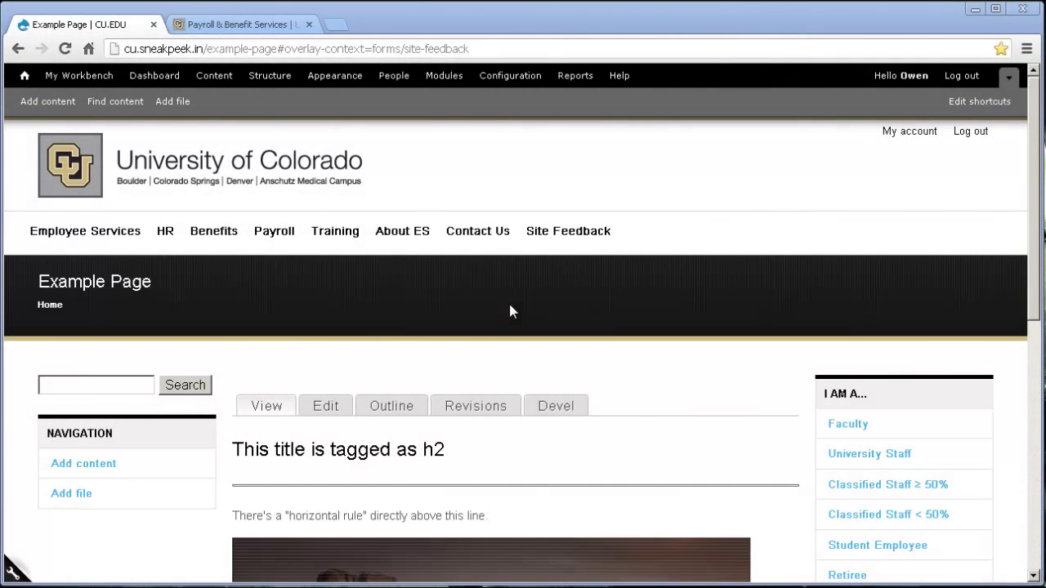
Step: Save the el-reembolso-de-PERA PDF from the payroll site into the CUES documents folder
click(281, 26)
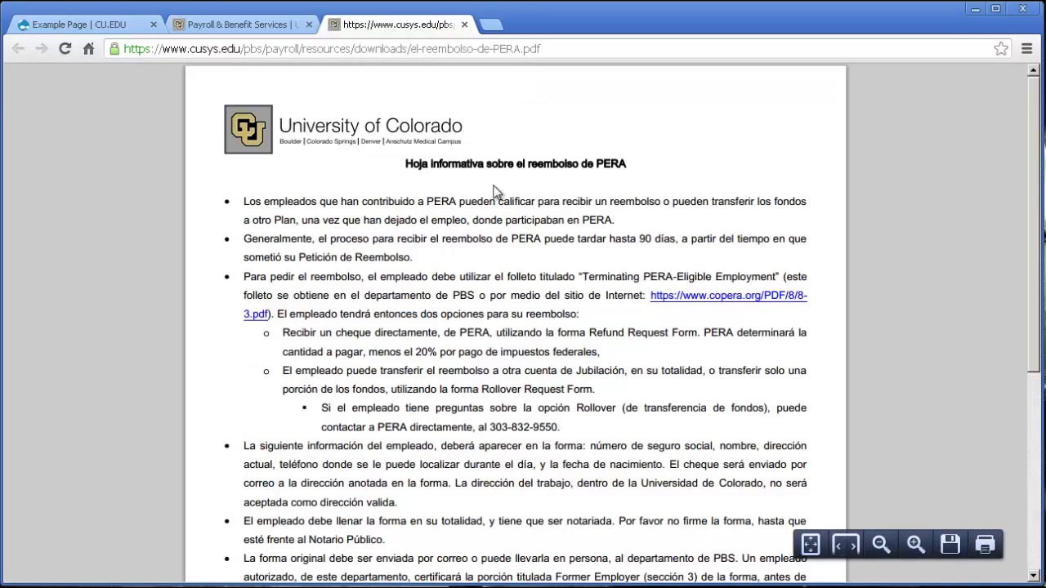
right_click(493, 190)
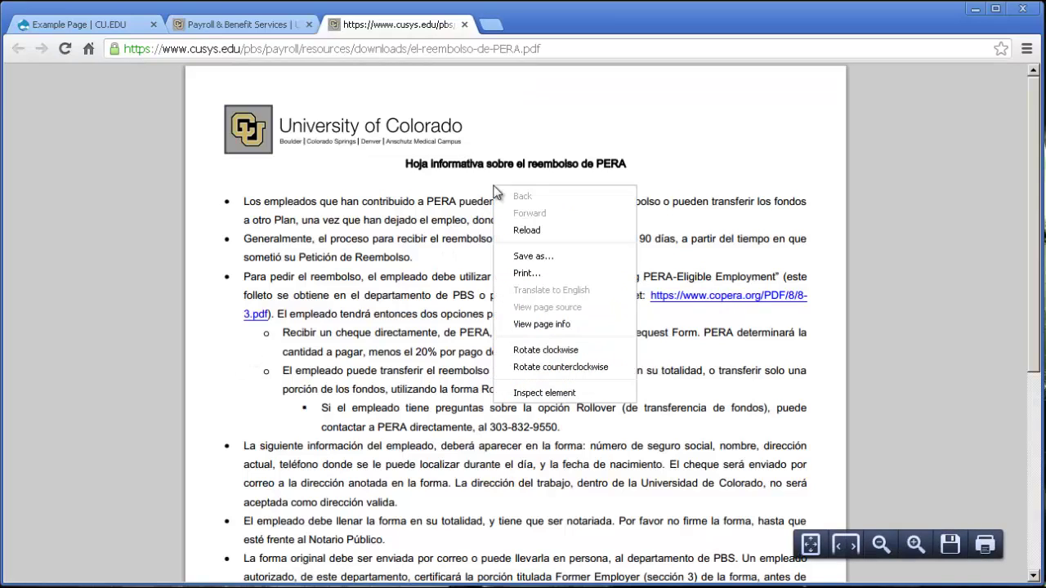
click(532, 257)
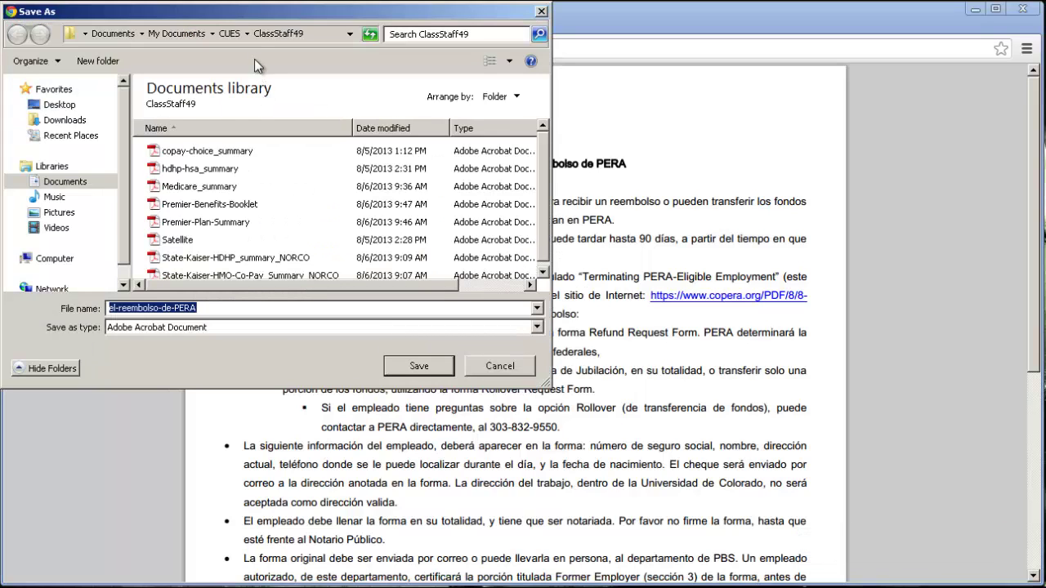
click(232, 34)
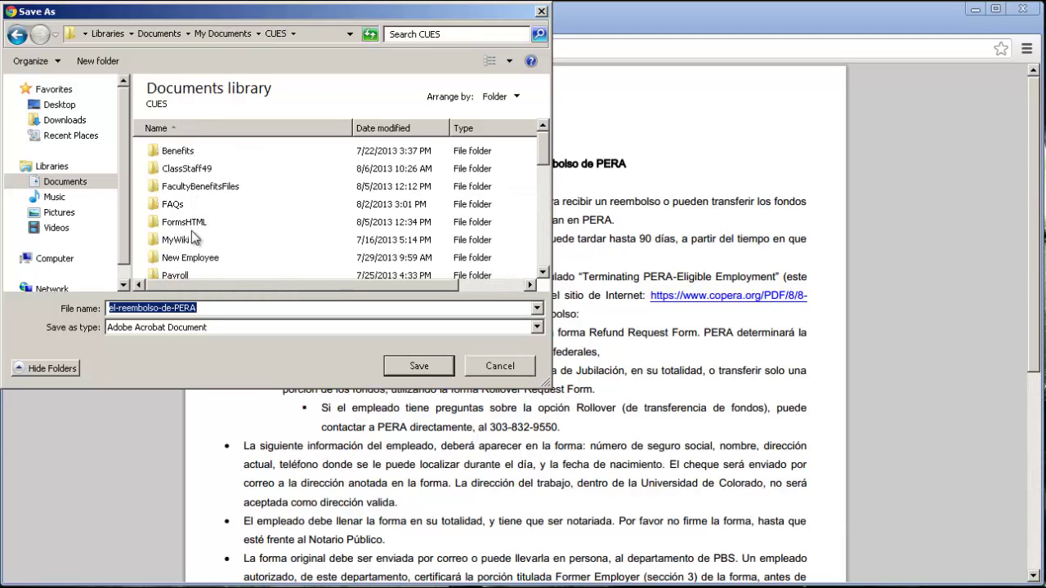
click(446, 372)
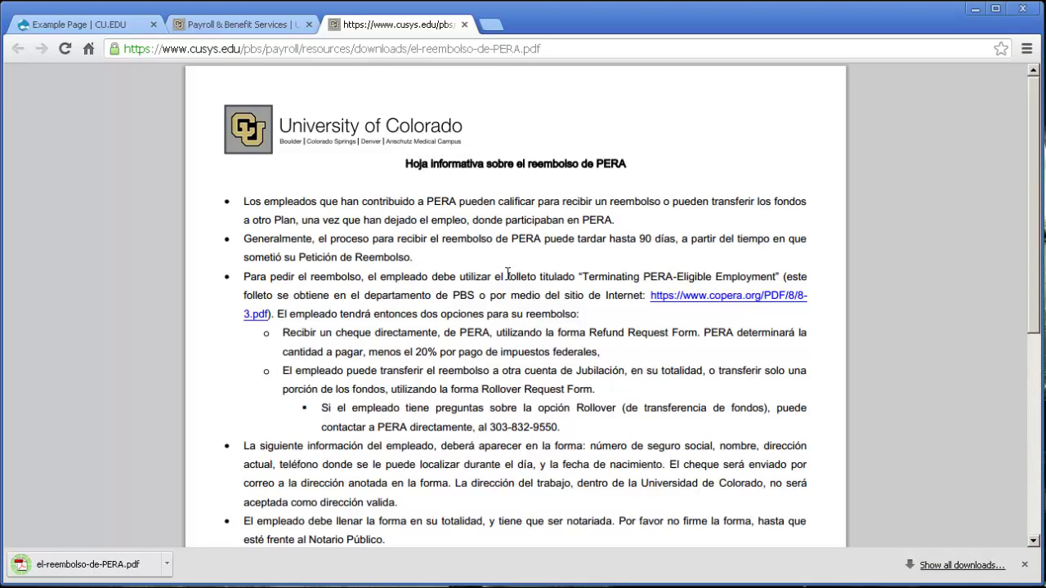
Step: Copy the PDF's heading "Hoja informativa sobre el reembolso de PERA" and open the CU.EDU site's home page in a new tab
drag(635, 162, 406, 163)
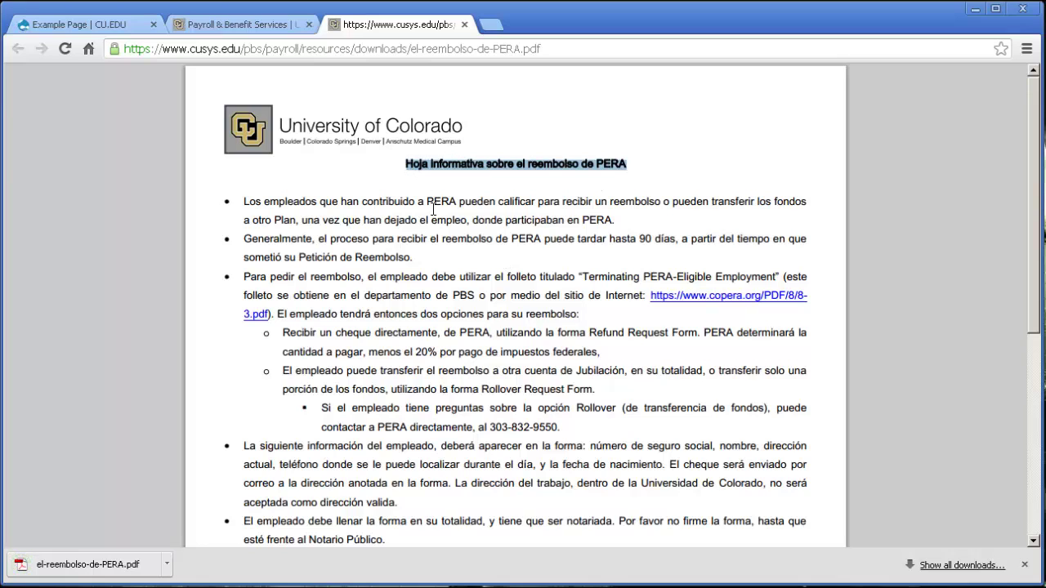
key(ctrl+c)
click(122, 28)
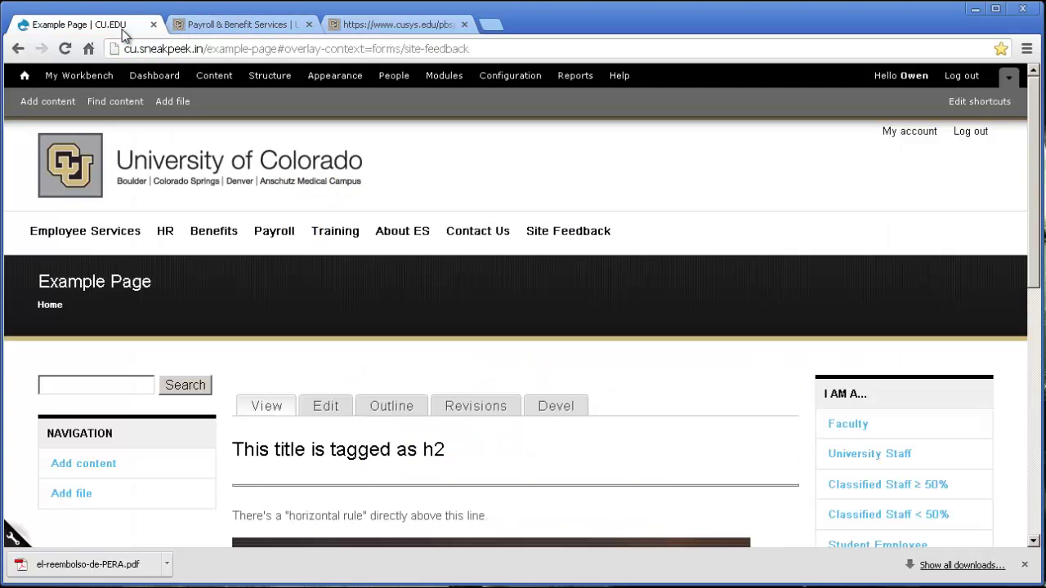
middle_click(89, 176)
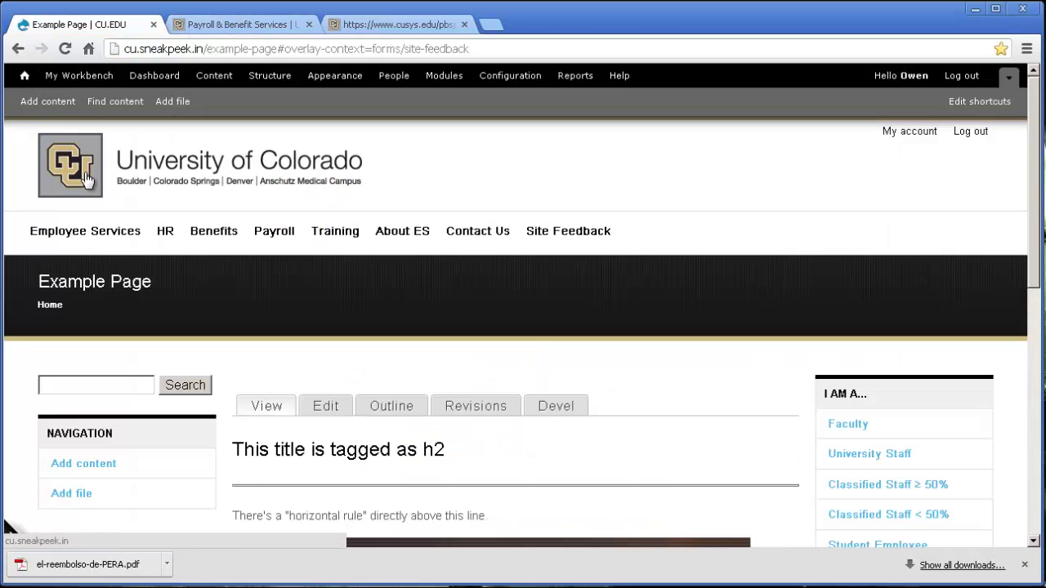
click(202, 28)
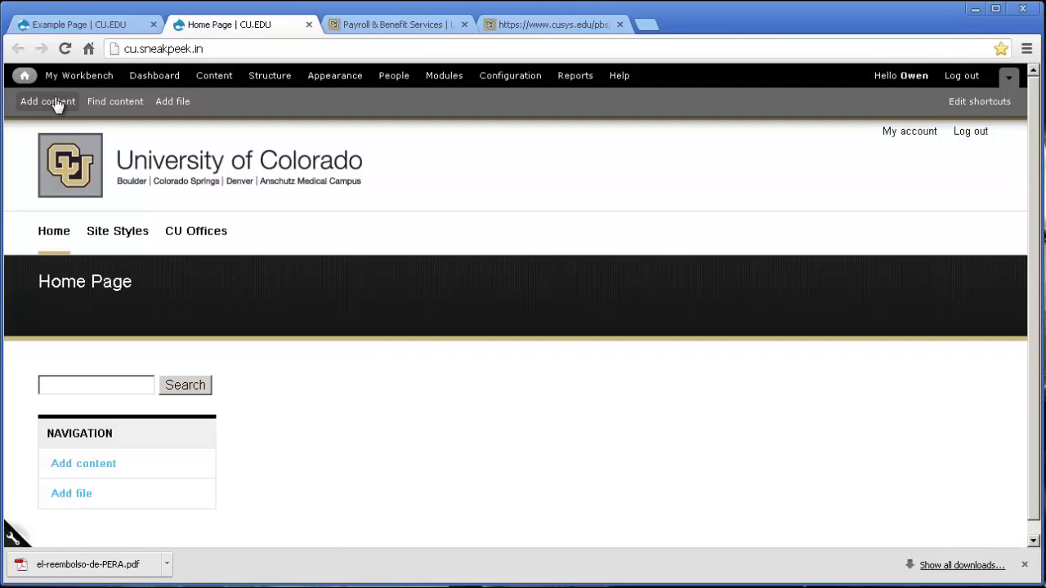
Step: Create a new Policies & Forms content item titled "Hoja informativa sobre el reembolso de PERA"
click(56, 105)
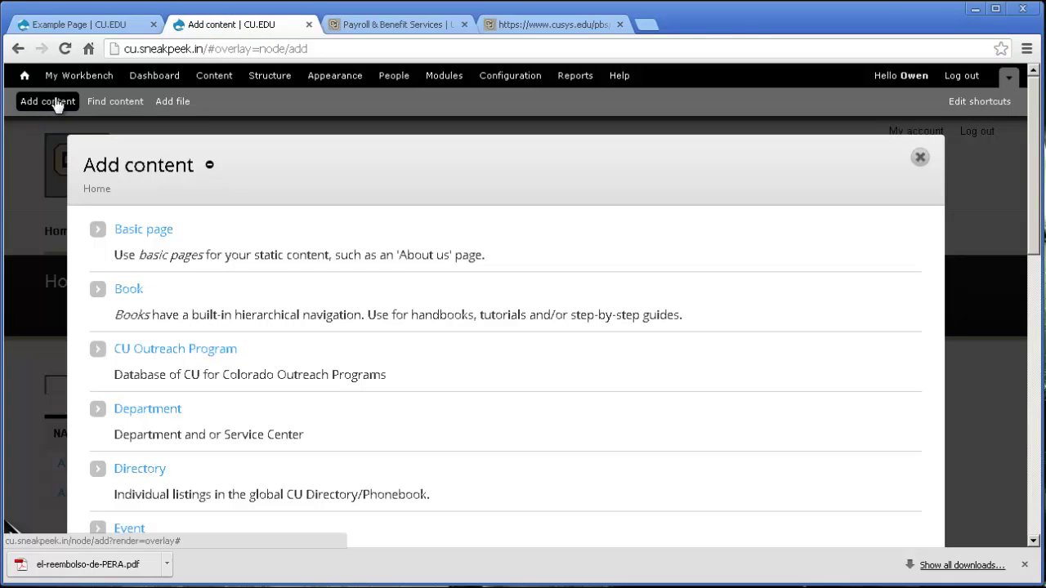
scroll(219, 268, down, 4)
scroll(218, 262, down, 2)
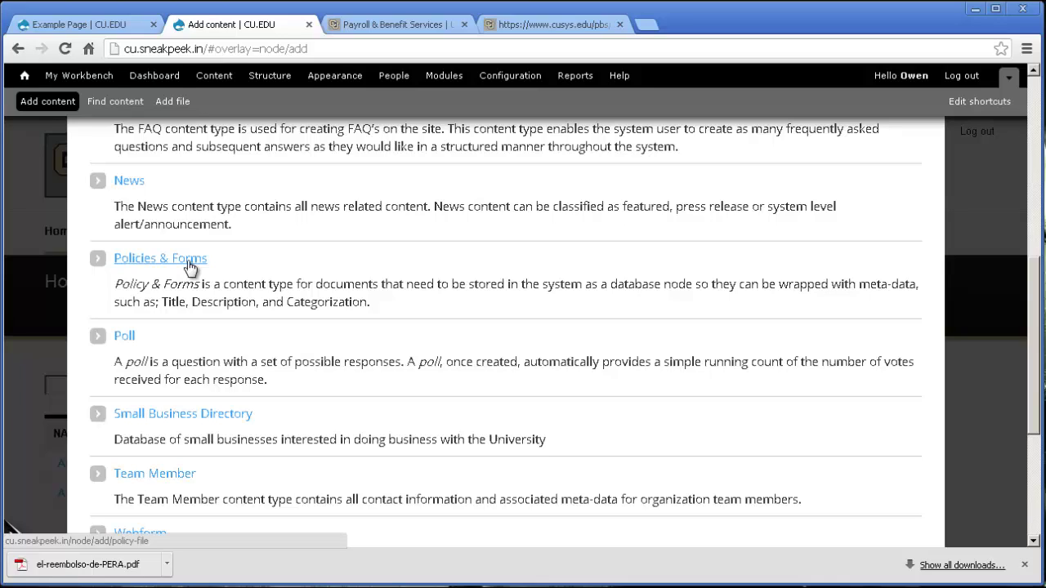
click(190, 267)
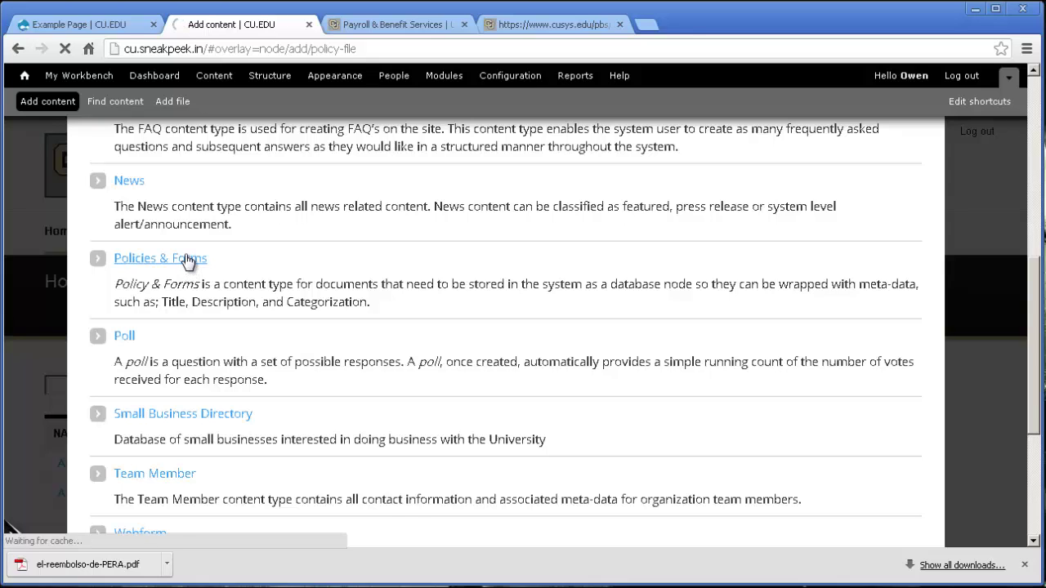
click(188, 248)
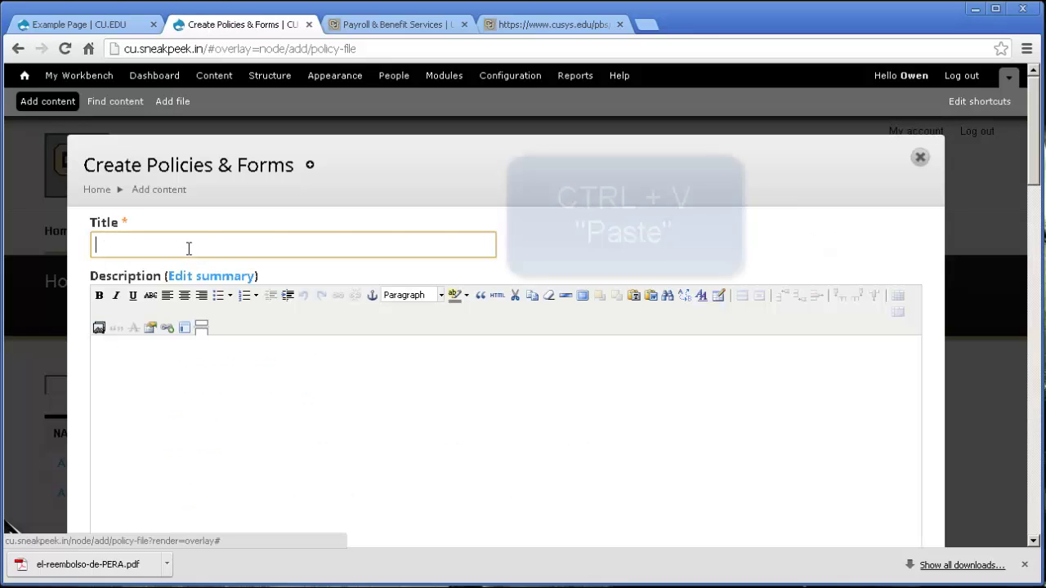
key(ctrl+v)
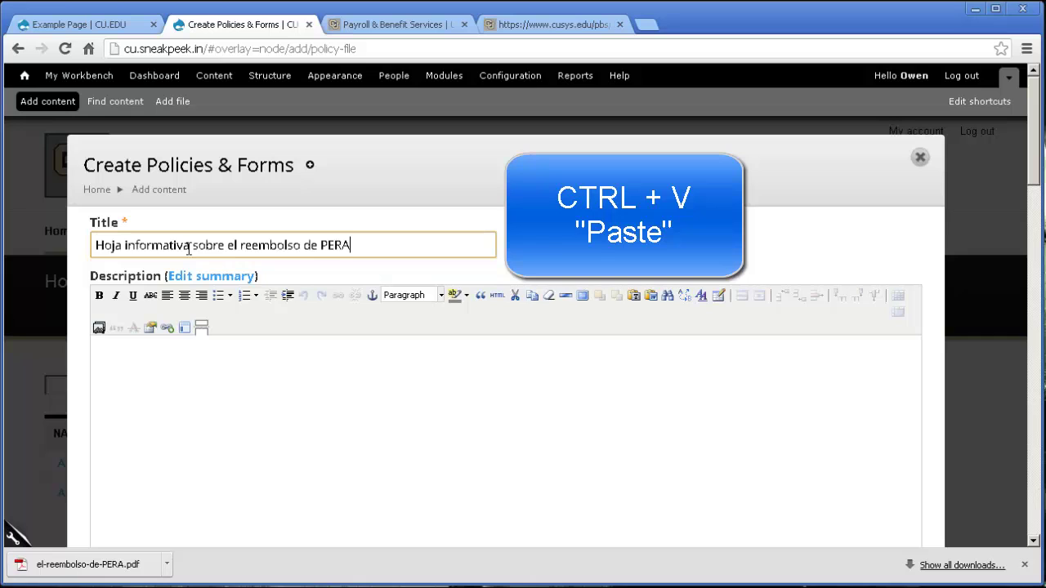
click(203, 360)
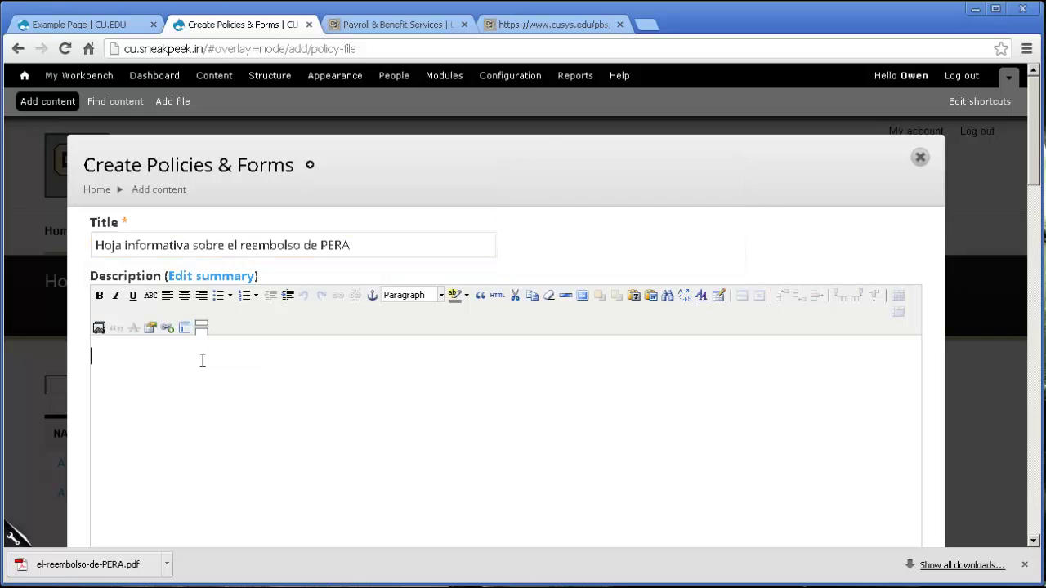
click(532, 27)
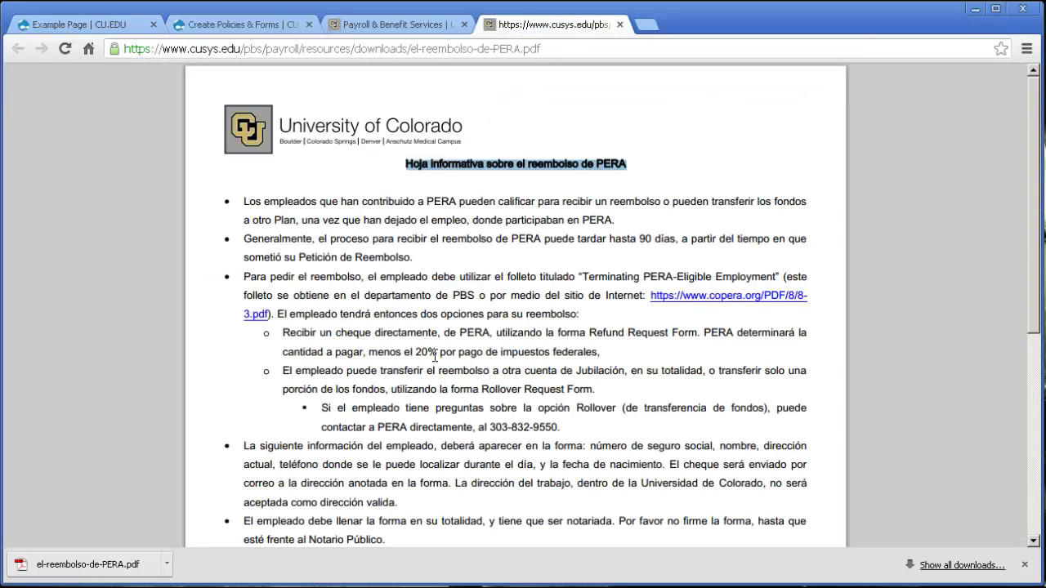
scroll(496, 337, down, 5)
scroll(429, 353, up, 5)
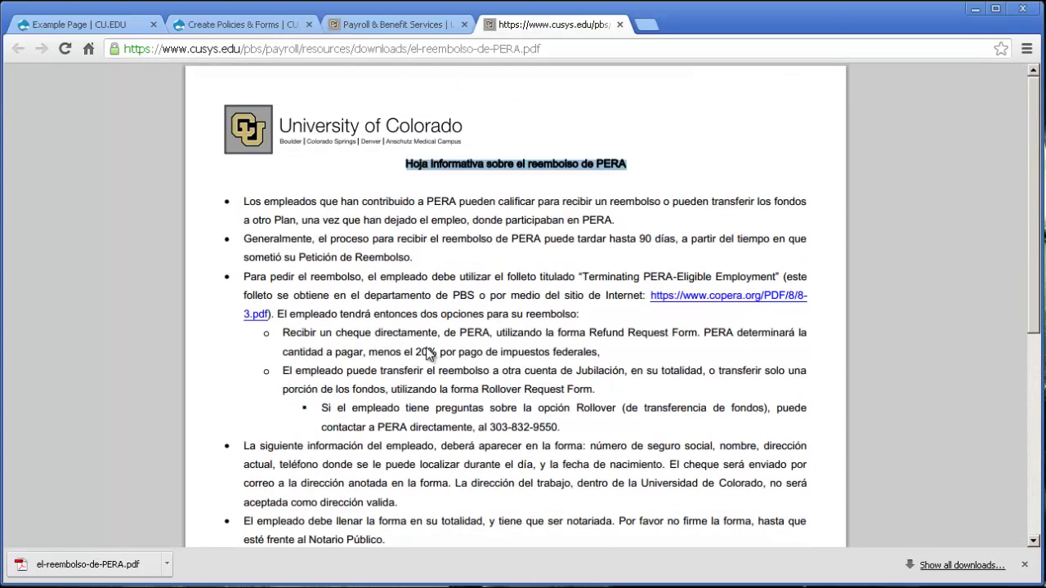
click(245, 24)
Step: Upload el-reembolso-de-PERA.pdf from the CUES folder to the form's Files section
scroll(163, 327, down, 6)
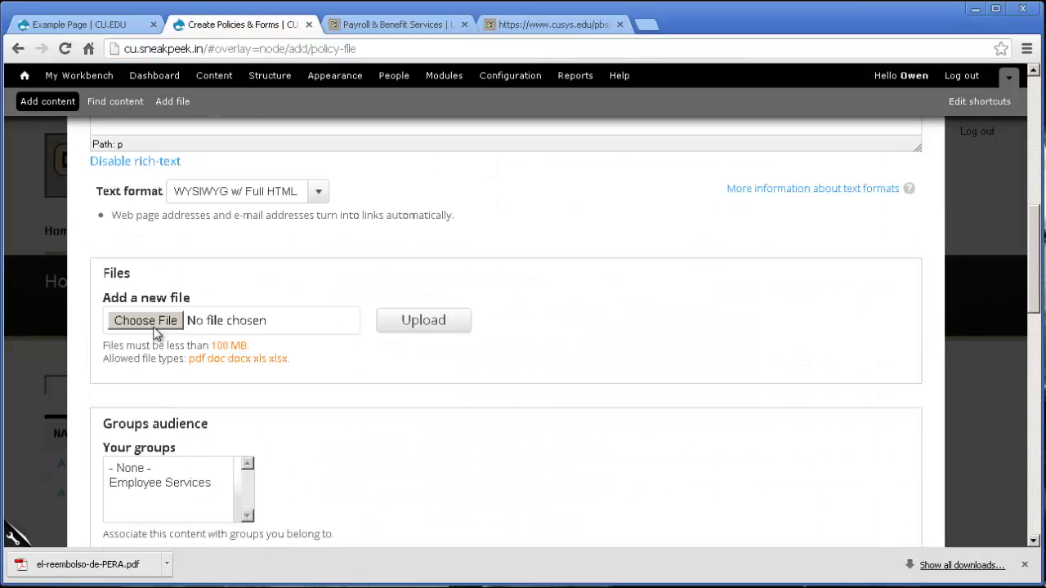
click(145, 321)
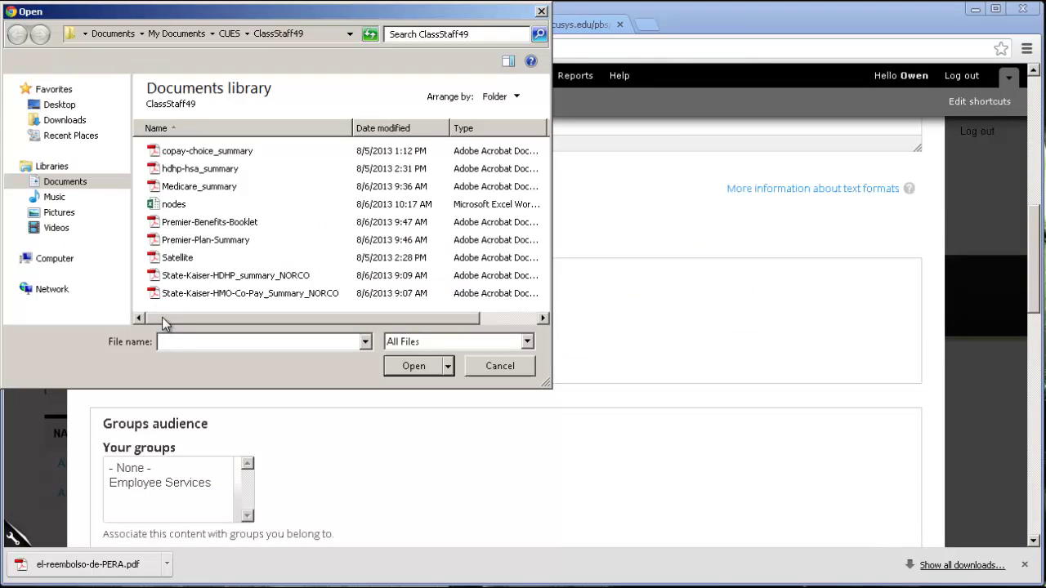
click(231, 34)
click(268, 221)
scroll(268, 224, down, 5)
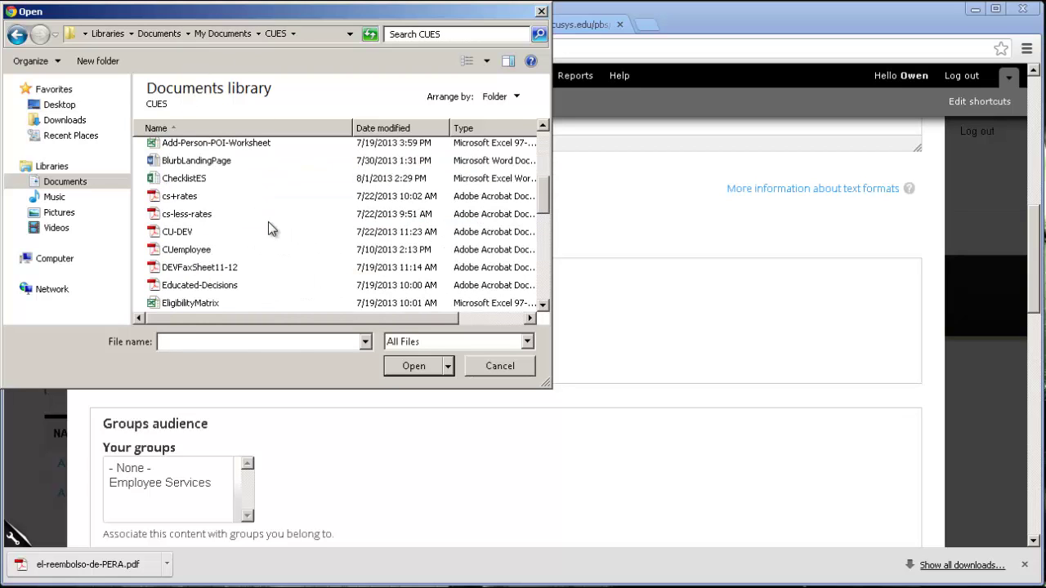
scroll(268, 222, up, 1)
scroll(267, 221, down, 1)
scroll(268, 222, down, 1)
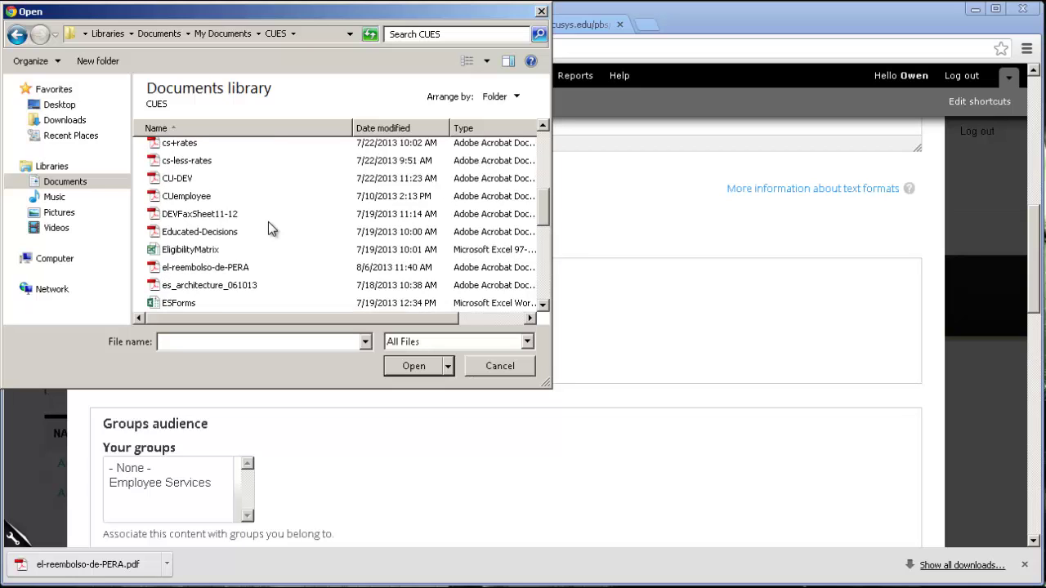
double_click(223, 267)
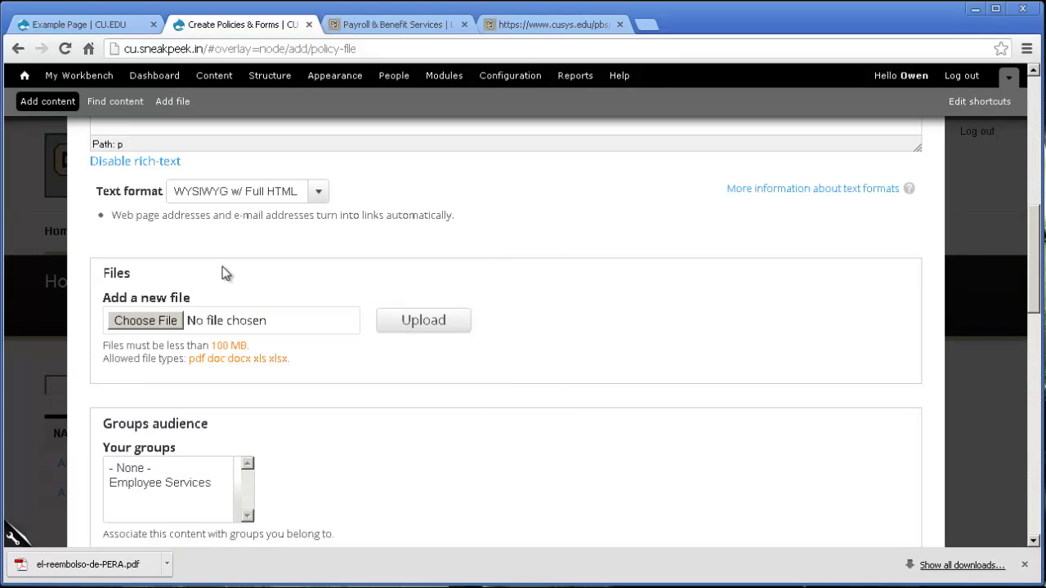
click(400, 324)
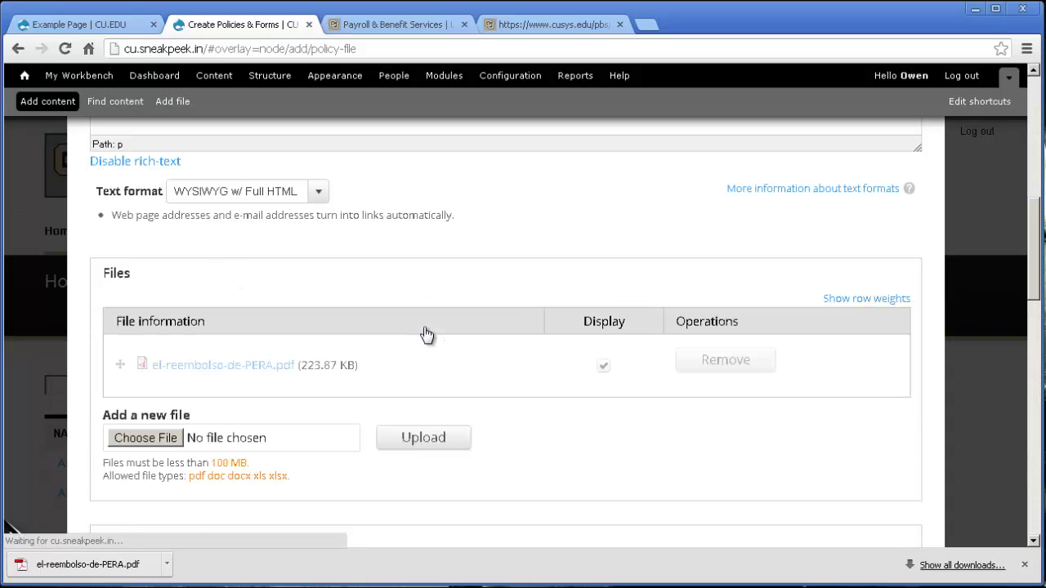
Step: Associate the new content with the Employee Services group
scroll(425, 333, down, 1)
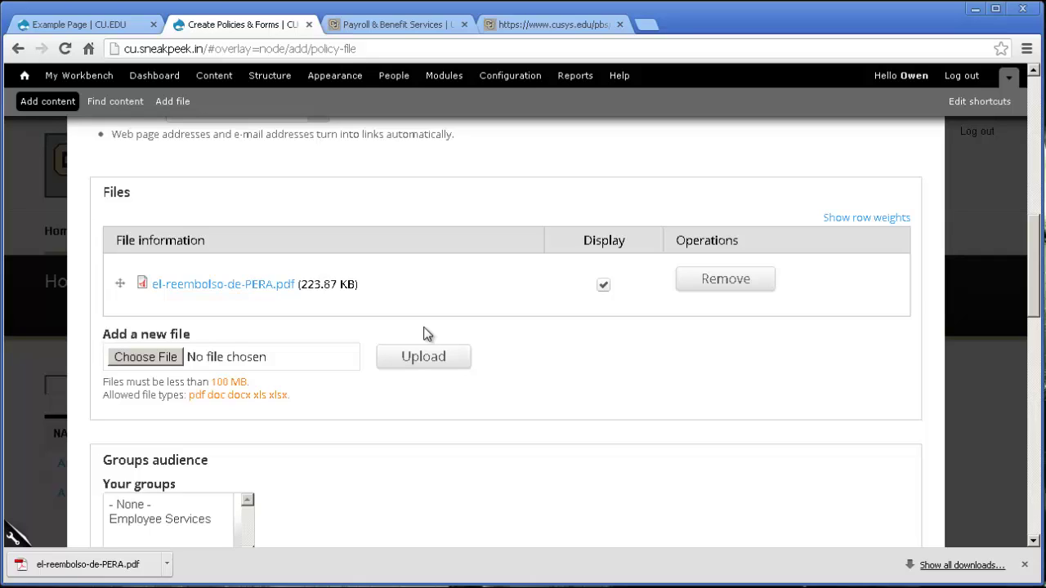
scroll(392, 355, down, 2)
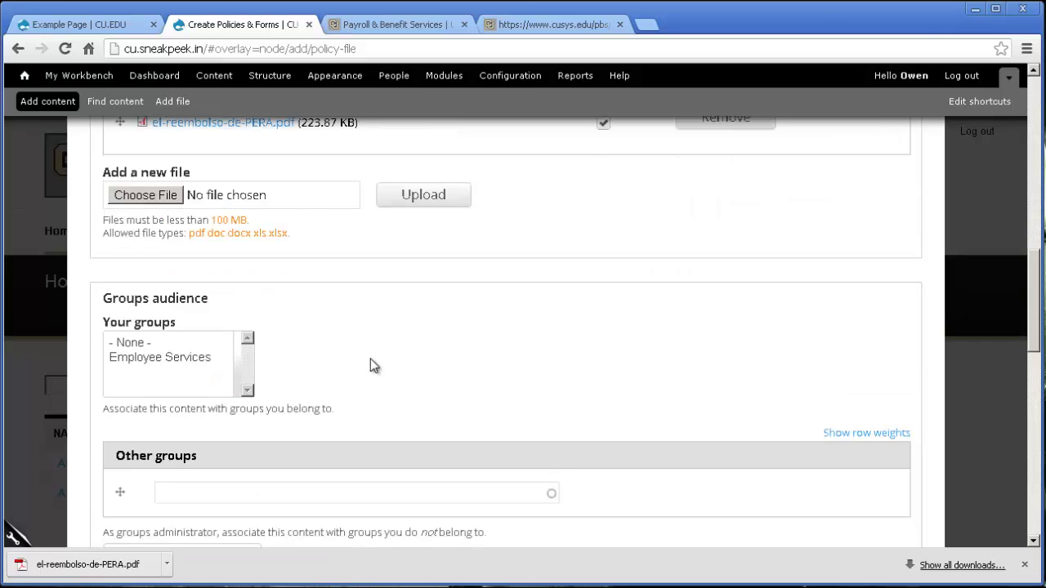
click(193, 358)
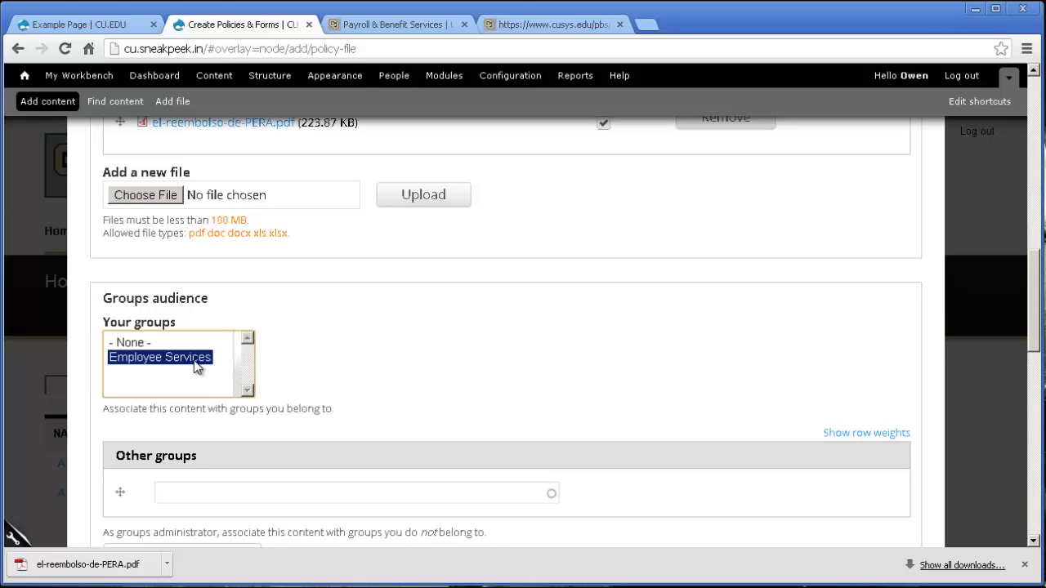
click(334, 382)
Step: Categorize the content under Faculty in Forms and under Forms Library in ES Forms Library
scroll(331, 375, down, 5)
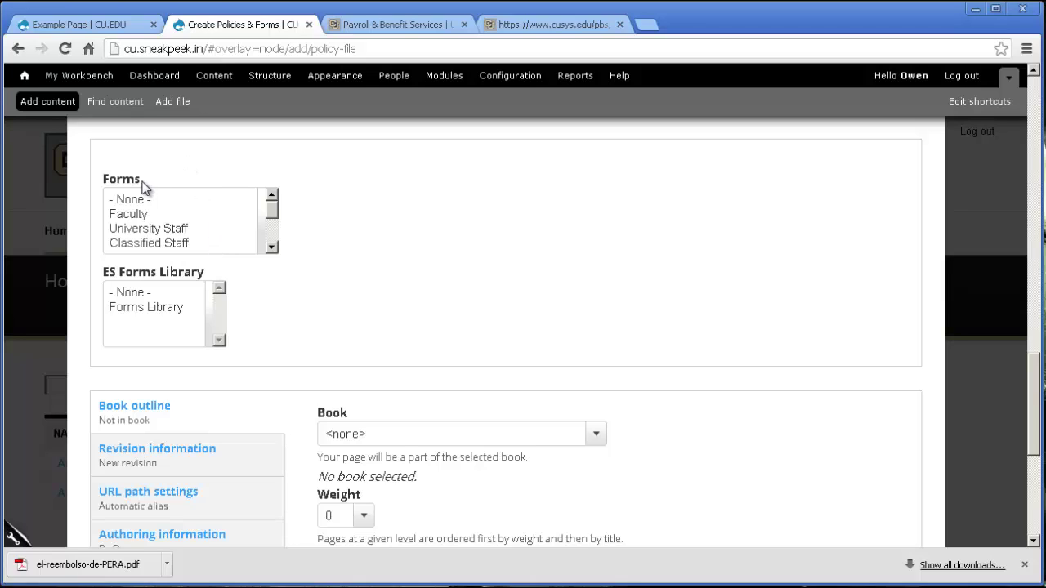
drag(143, 181, 98, 185)
click(153, 220)
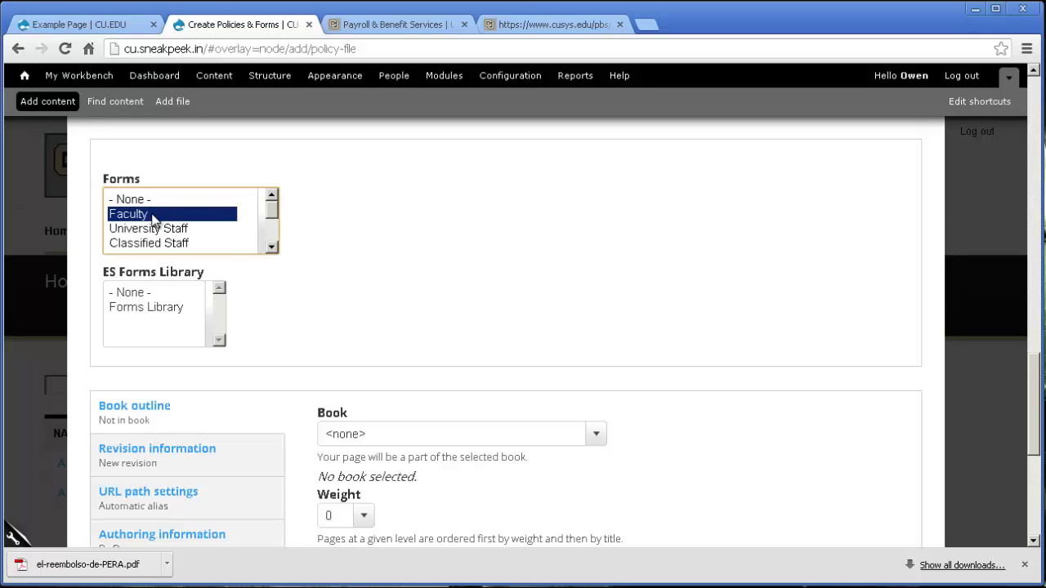
scroll(155, 220, down, 1)
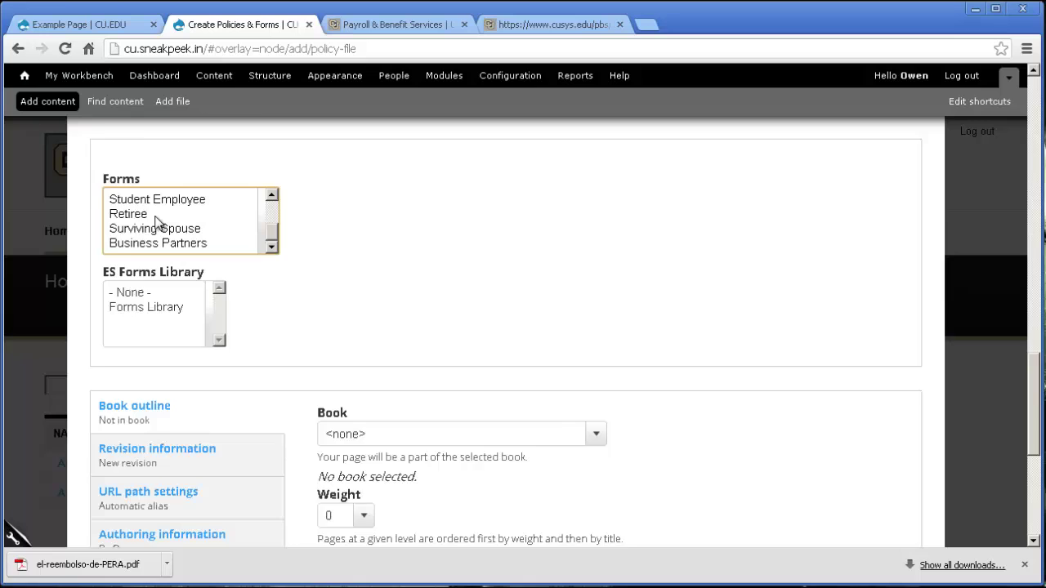
scroll(155, 221, down, 1)
scroll(343, 243, up, 2)
scroll(211, 309, up, 2)
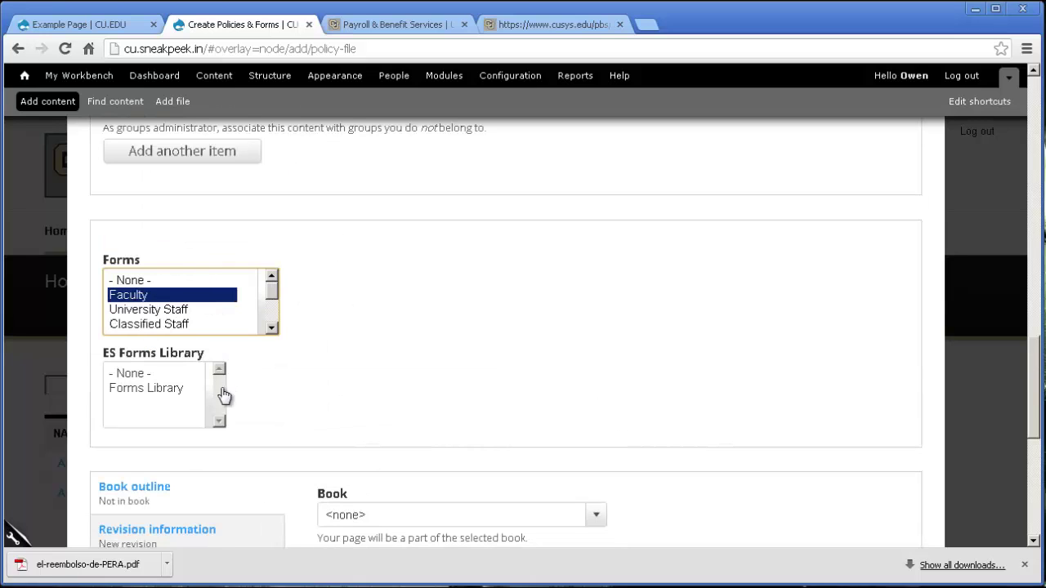
click(159, 391)
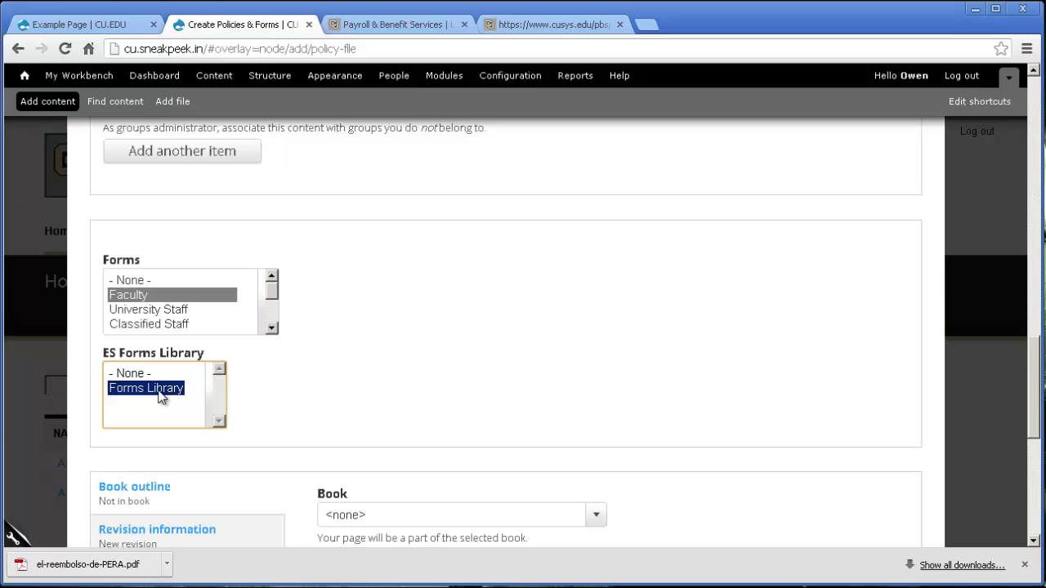
click(272, 388)
Step: Mark the Policies & Forms item as Published, leaving it out of any book, and save it
scroll(270, 387, down, 3)
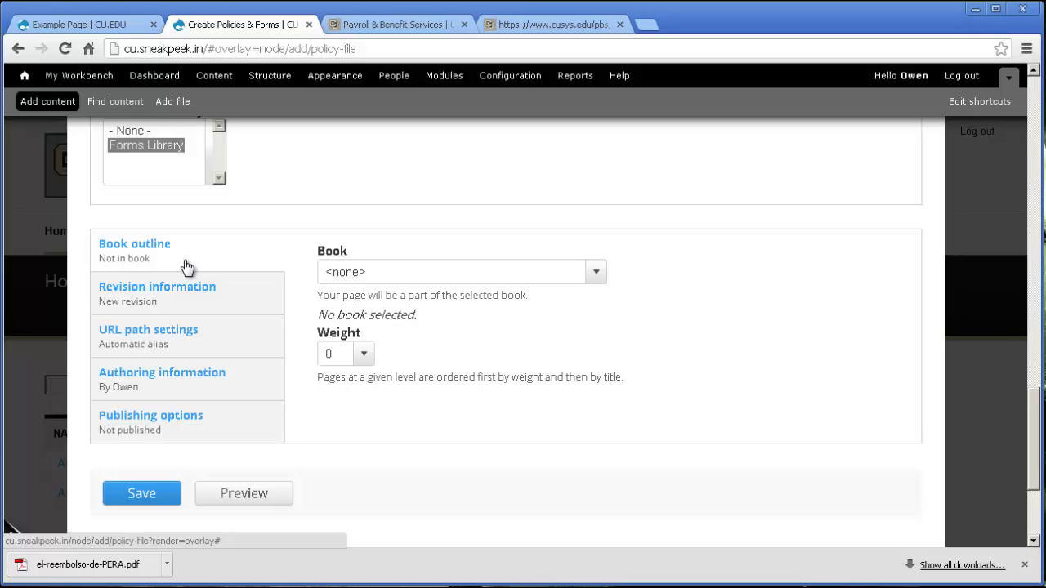
click(406, 276)
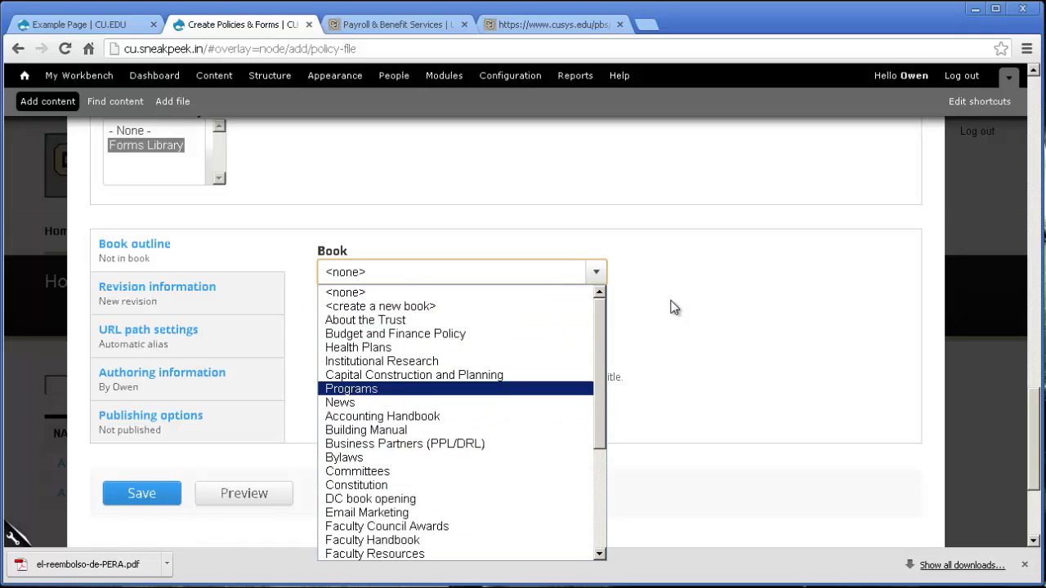
click(671, 308)
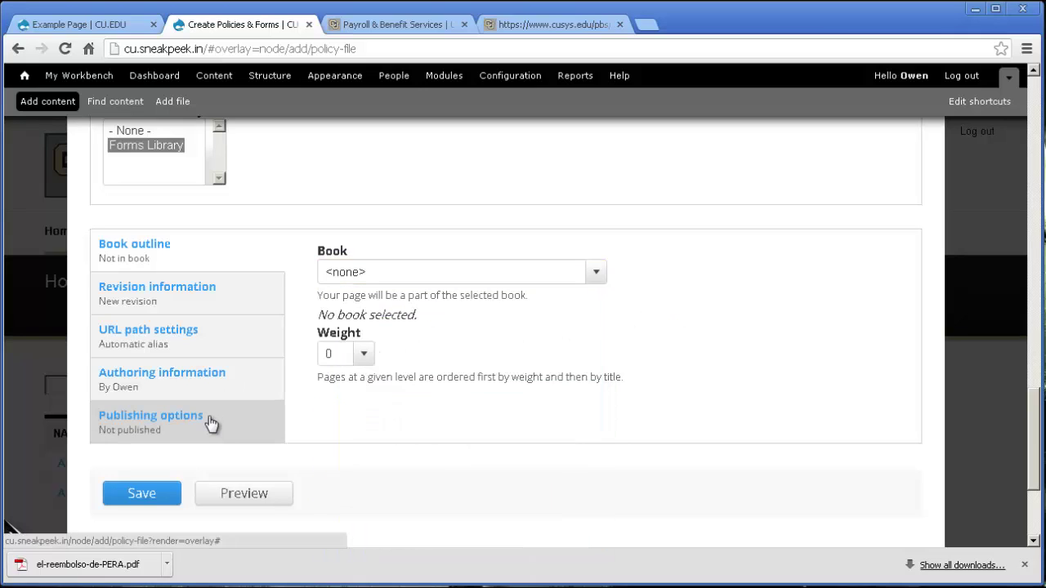
click(210, 423)
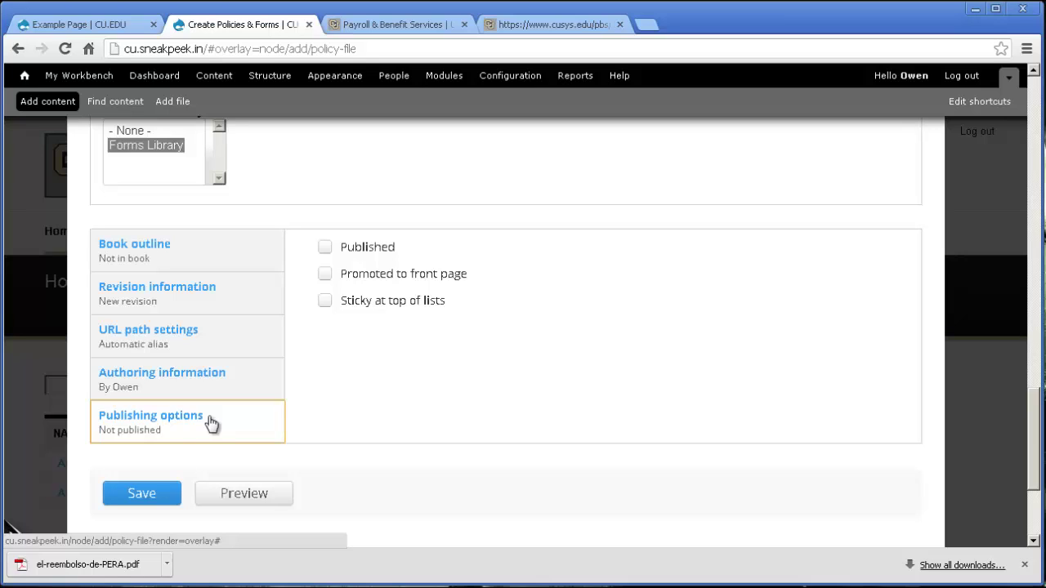
click(326, 248)
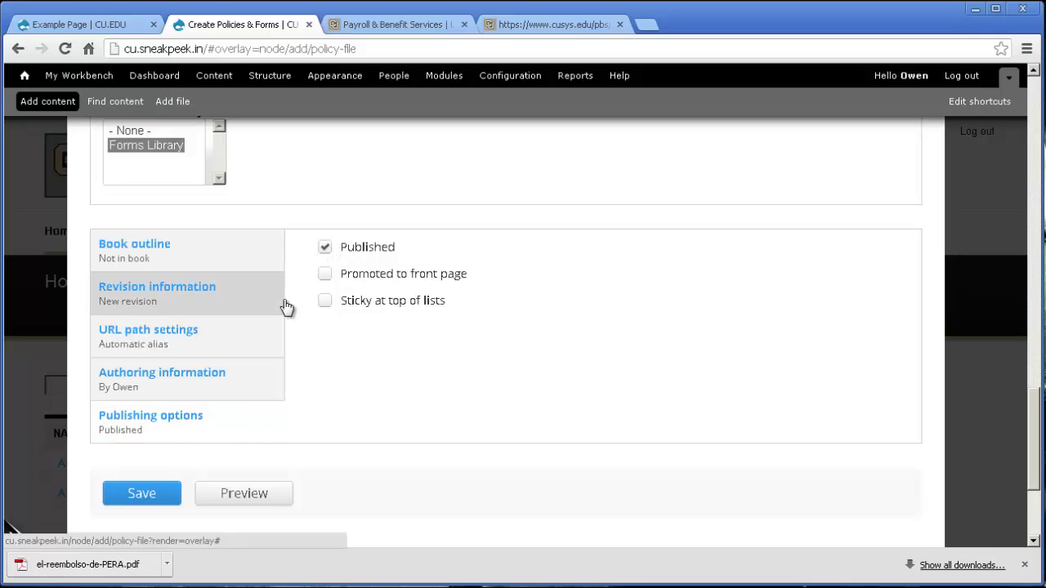
click(151, 496)
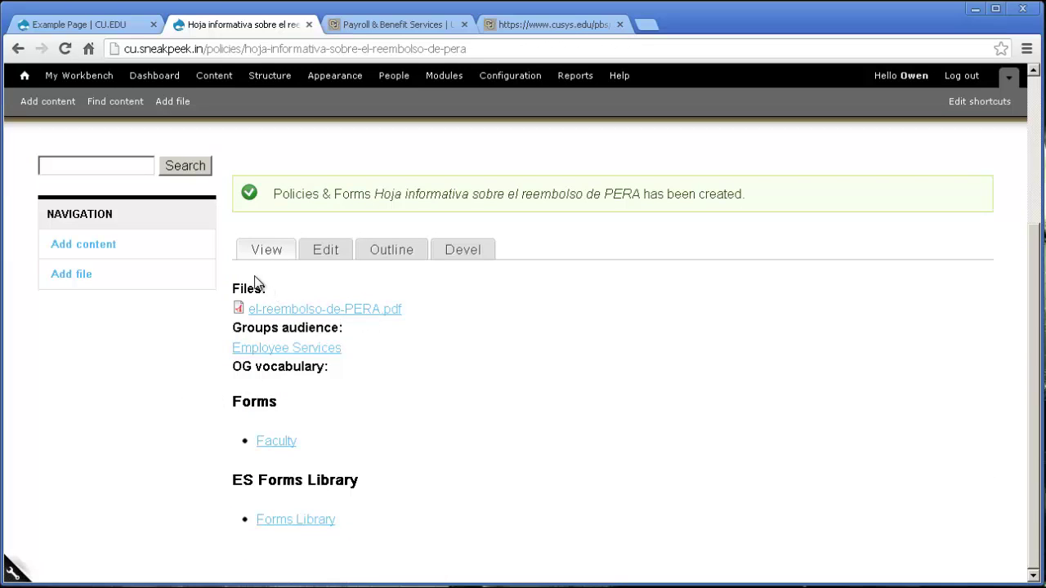
Step: Examine the saved item's attached file, group audience, and Forms and ES Forms Library categories
drag(257, 275, 272, 281)
click(272, 280)
drag(277, 402, 232, 404)
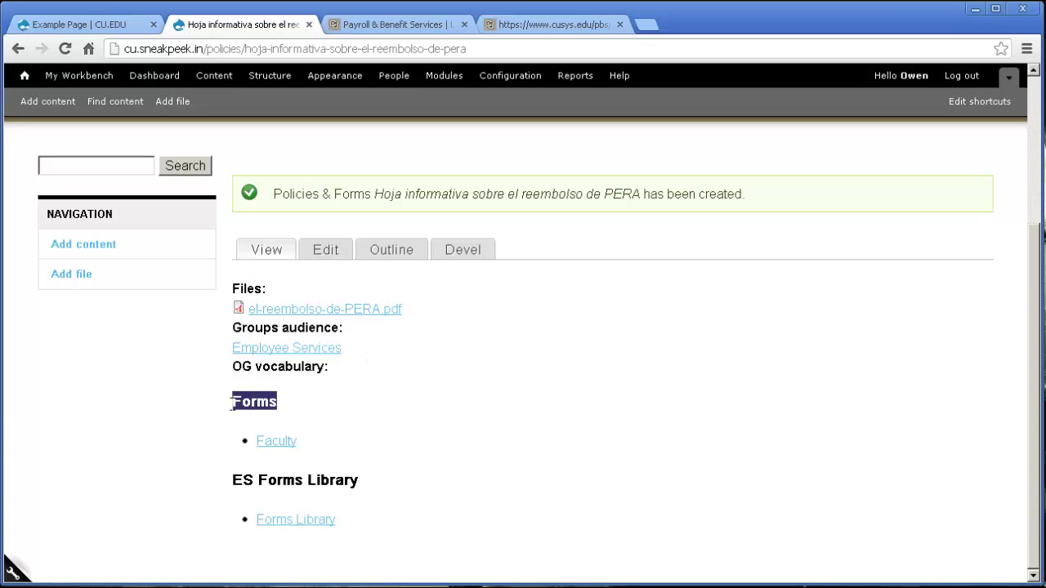
drag(358, 481, 232, 488)
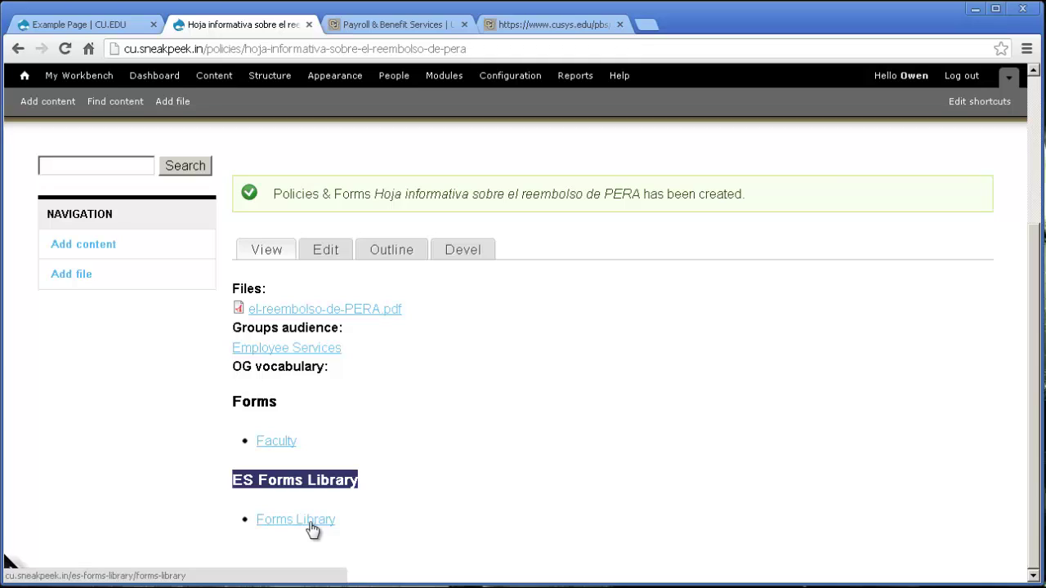
click(364, 383)
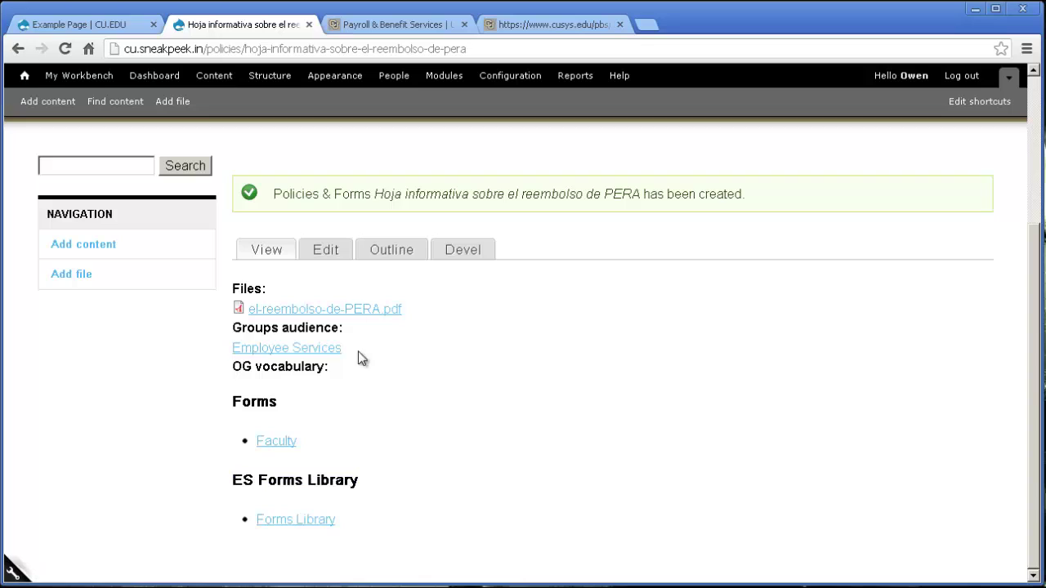
Step: Open the saved item for editing, copy its node path node/1726 from the address, and close the edit form
click(327, 251)
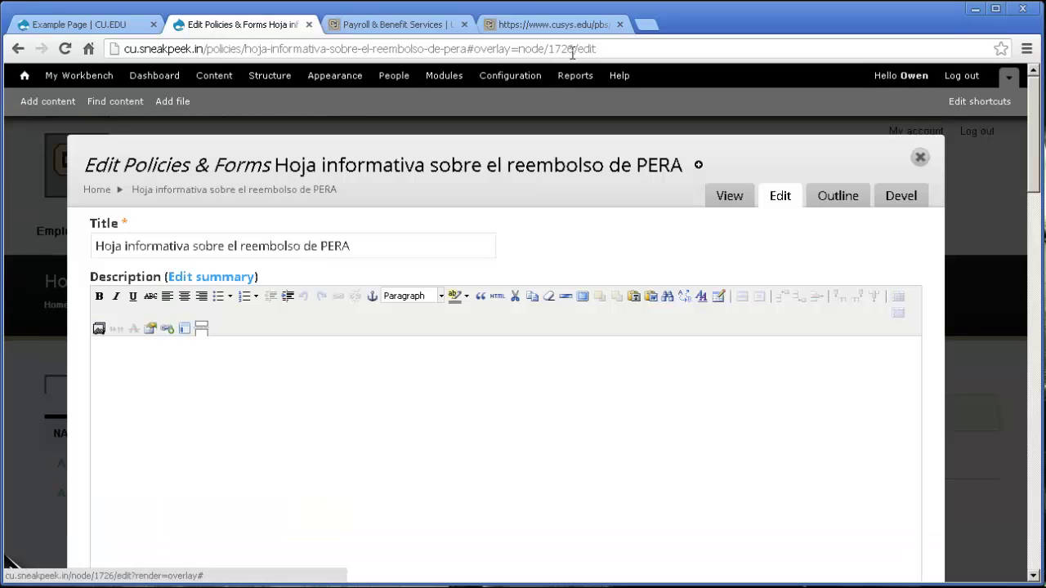
drag(574, 49, 519, 49)
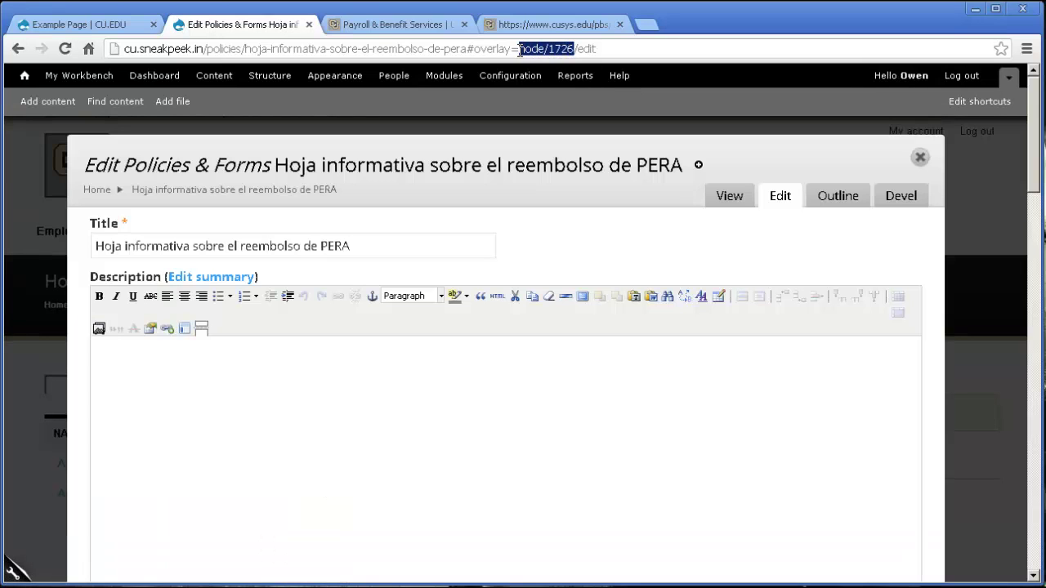
key(ctrl+c)
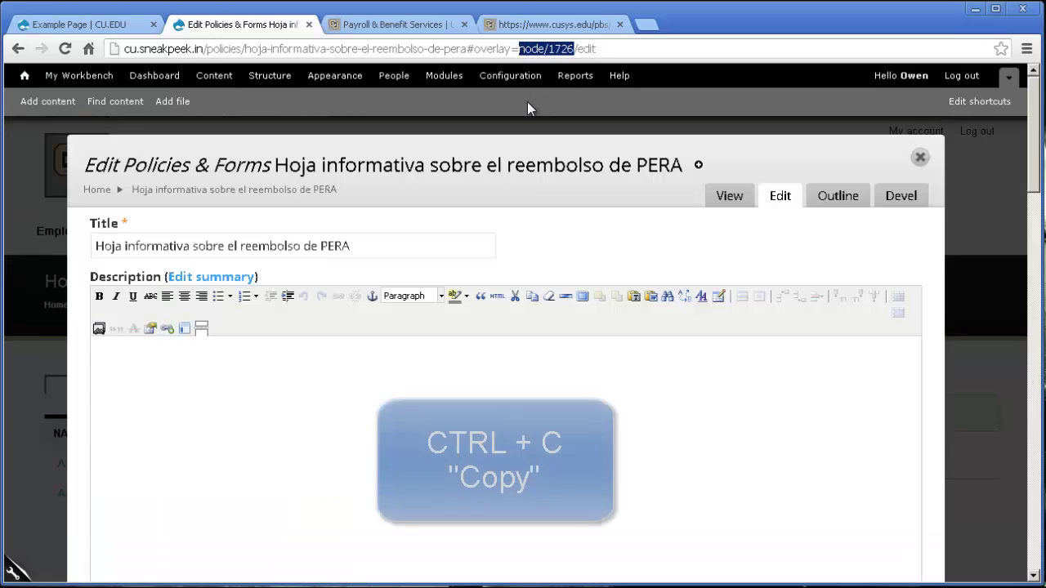
click(921, 158)
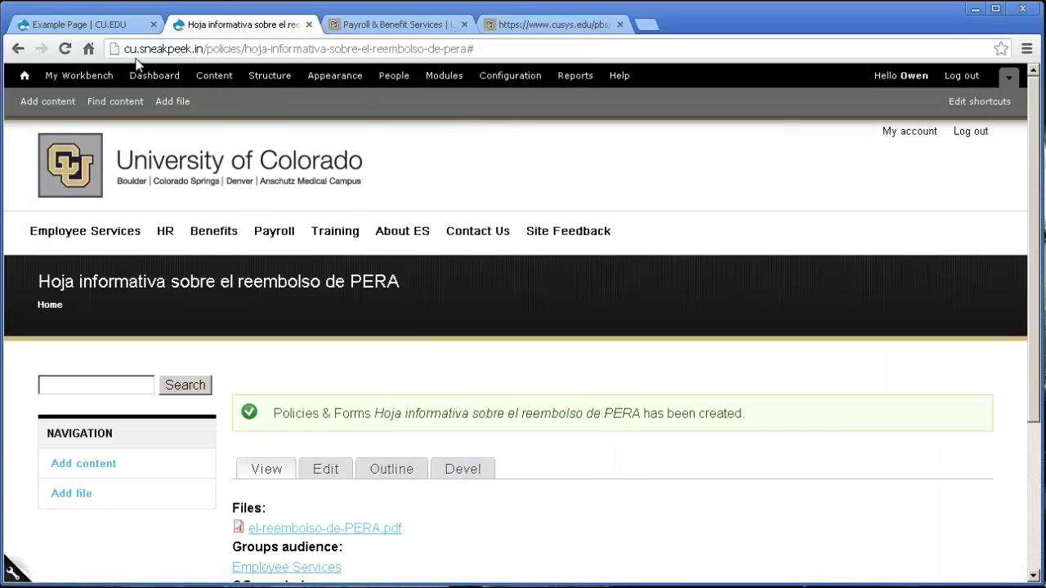
Step: Edit the Example Page, adding the paragraph "We can directly link to this NODE by doing the following." above the infobox
click(114, 26)
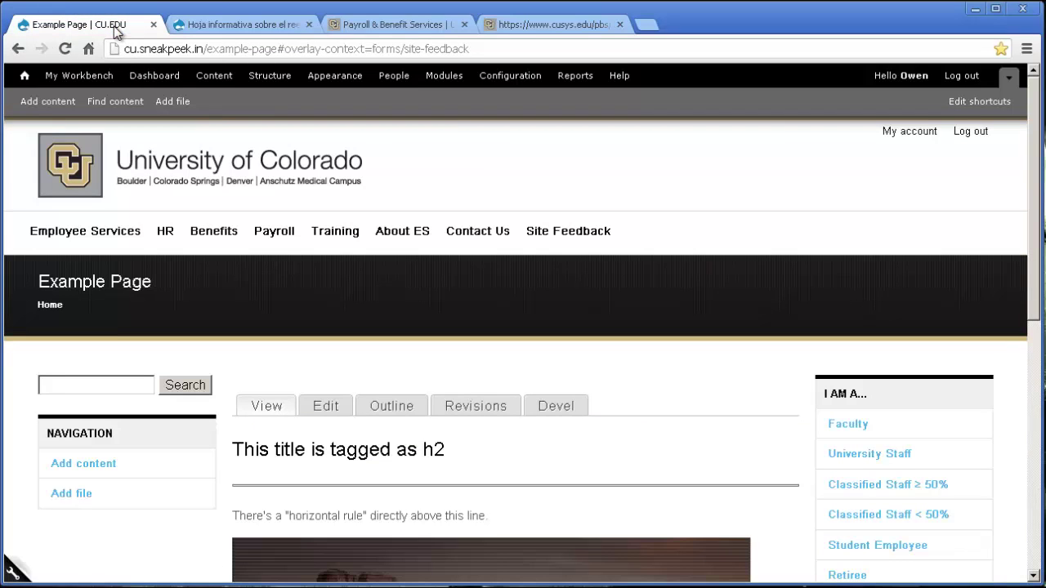
scroll(215, 349, down, 1)
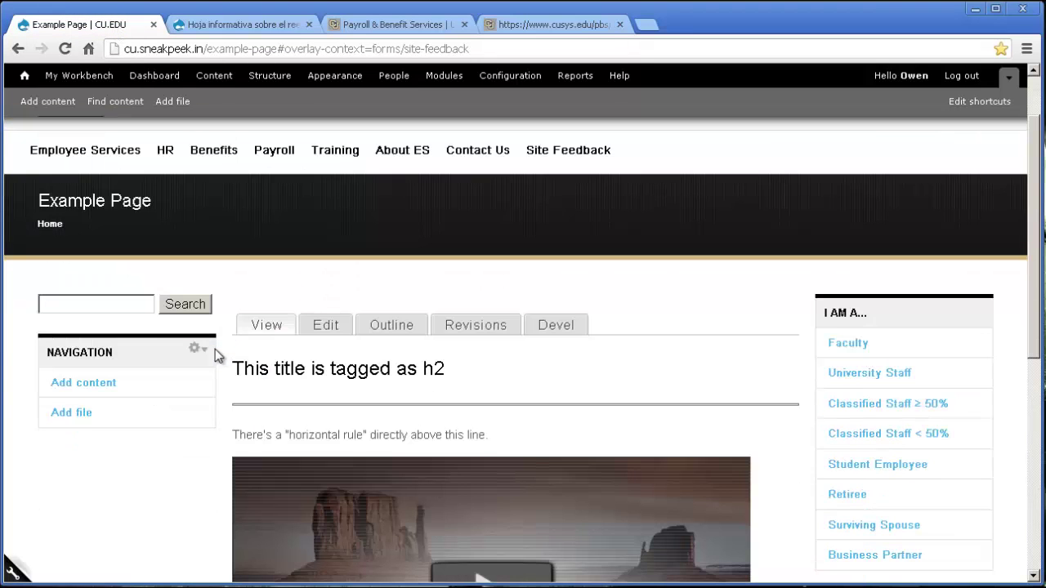
scroll(215, 349, down, 2)
scroll(215, 349, down, 3)
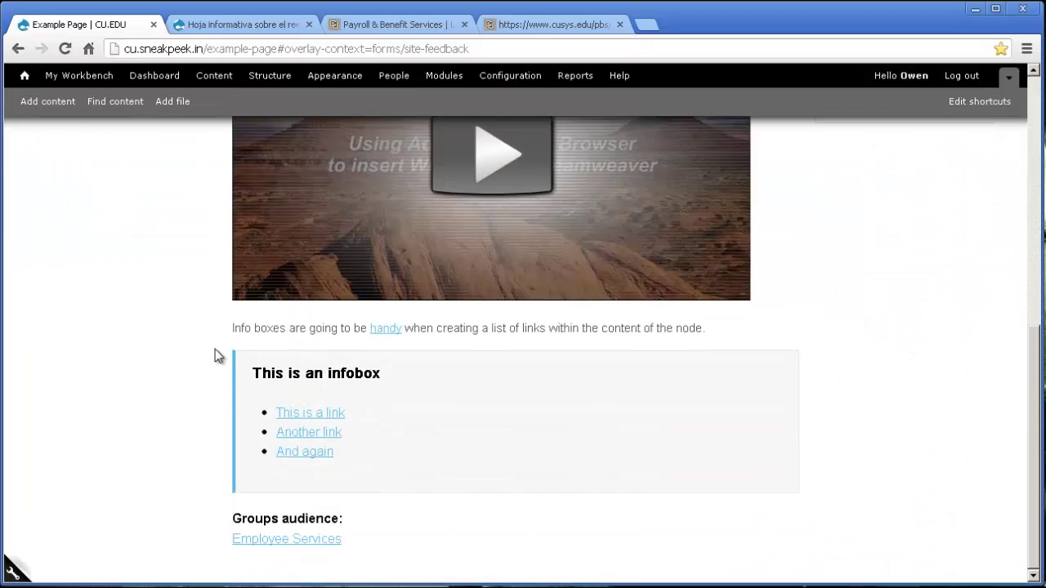
scroll(214, 355, up, 4)
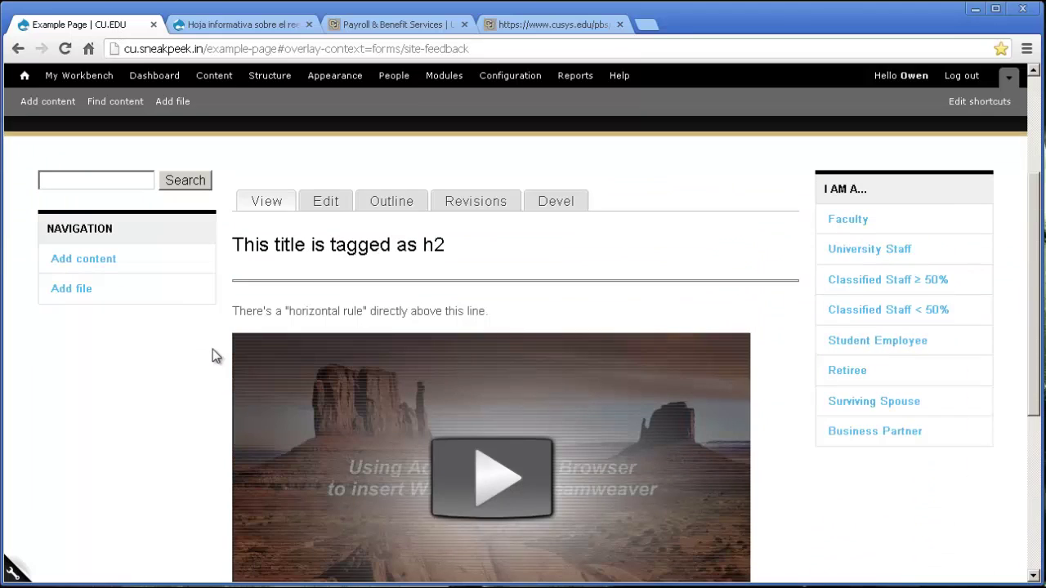
click(325, 203)
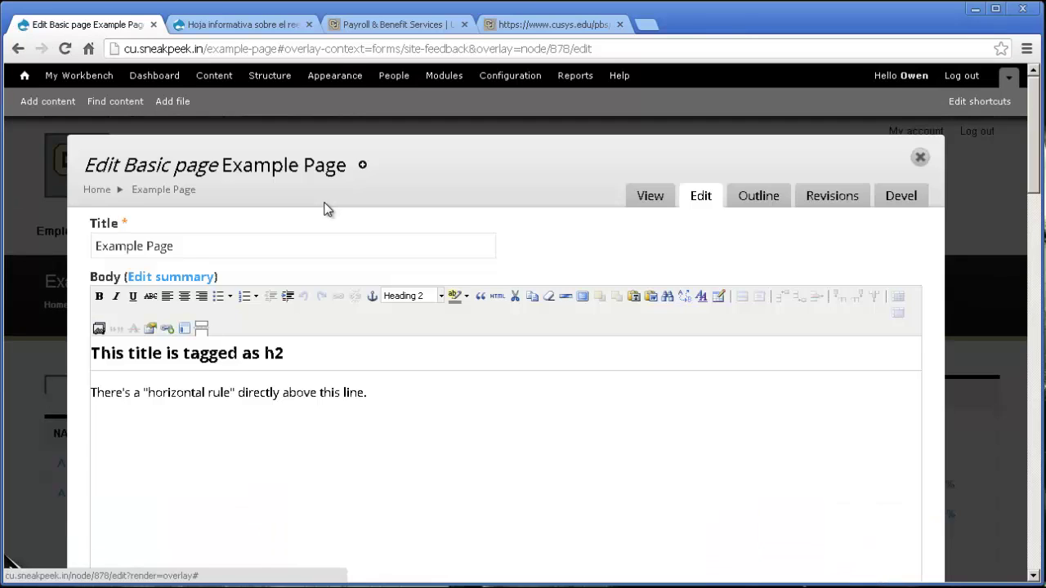
scroll(322, 262, down, 6)
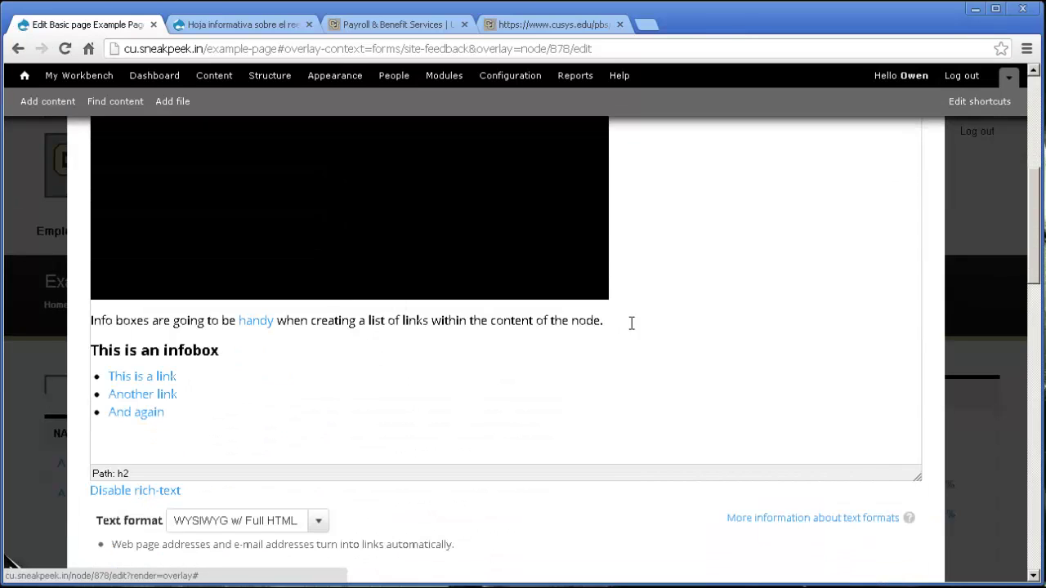
click(640, 322)
key(Return)
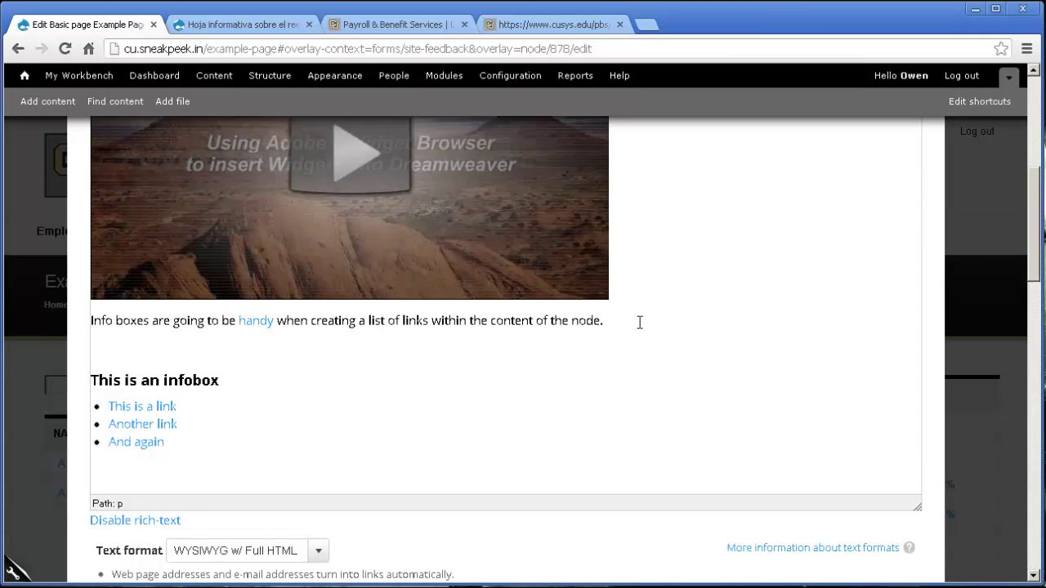
text(We can )
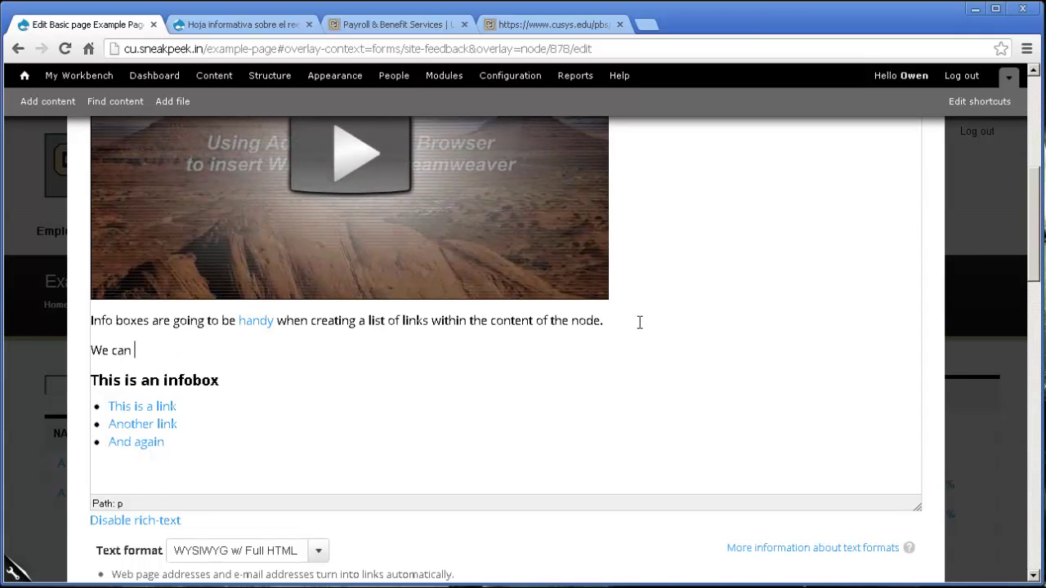
text(directly link to th)
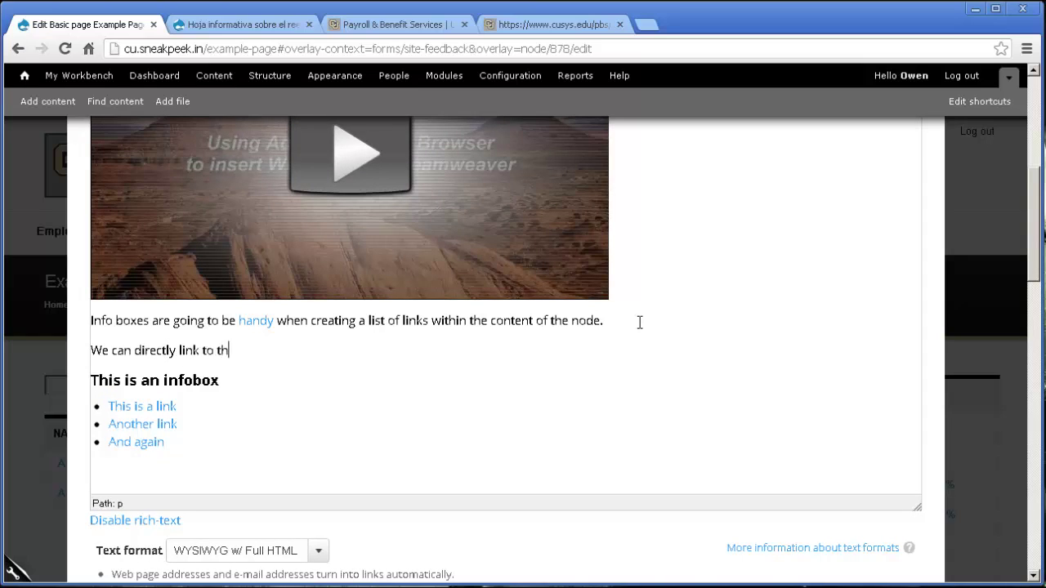
text(is NODE by doing the following.)
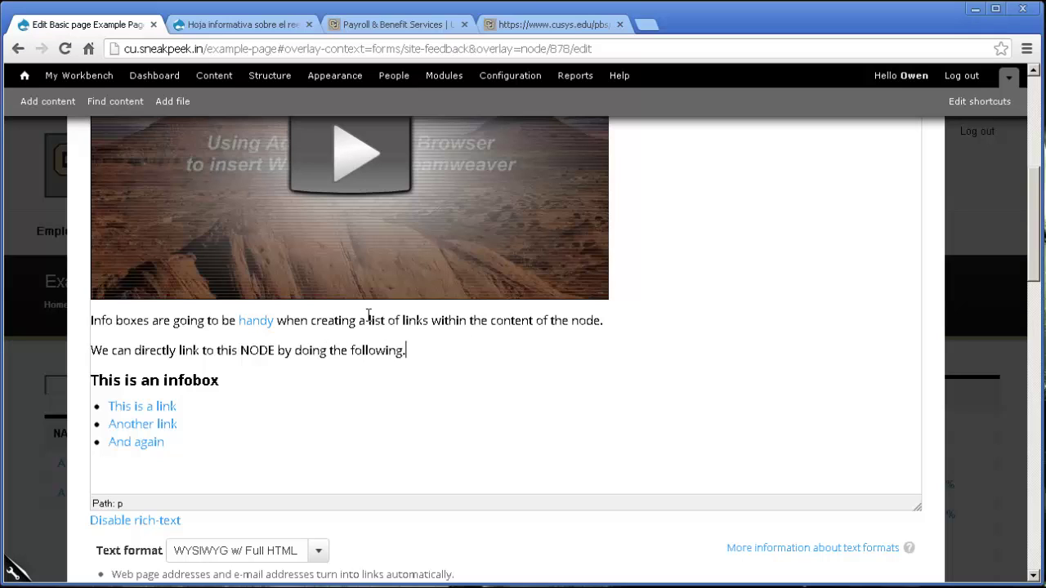
Step: Link the word NODE in the new paragraph to node/1726, set to Open in New Window (_blank), and save the page
drag(241, 351, 282, 354)
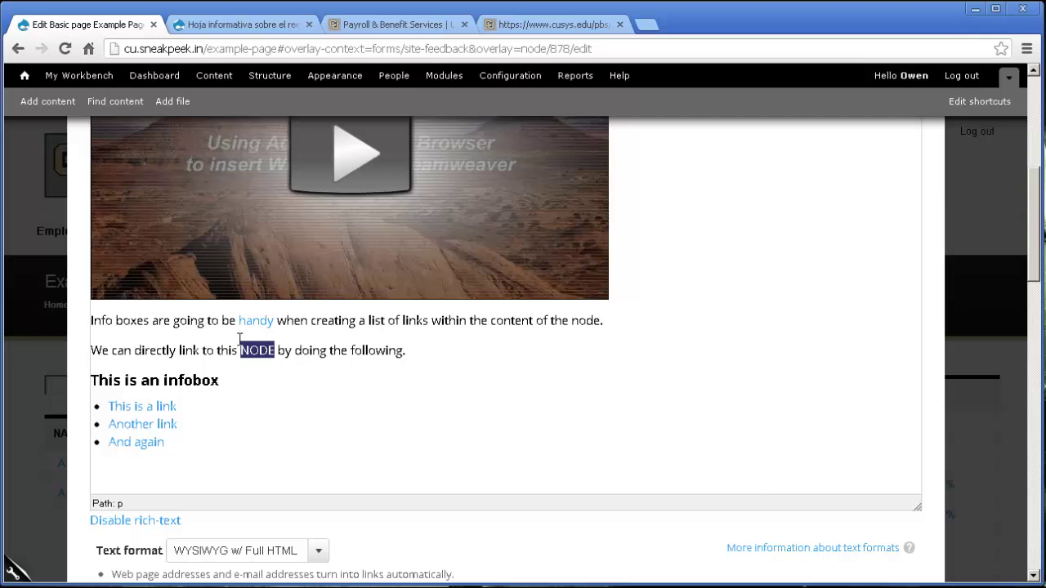
key(ctrl+k)
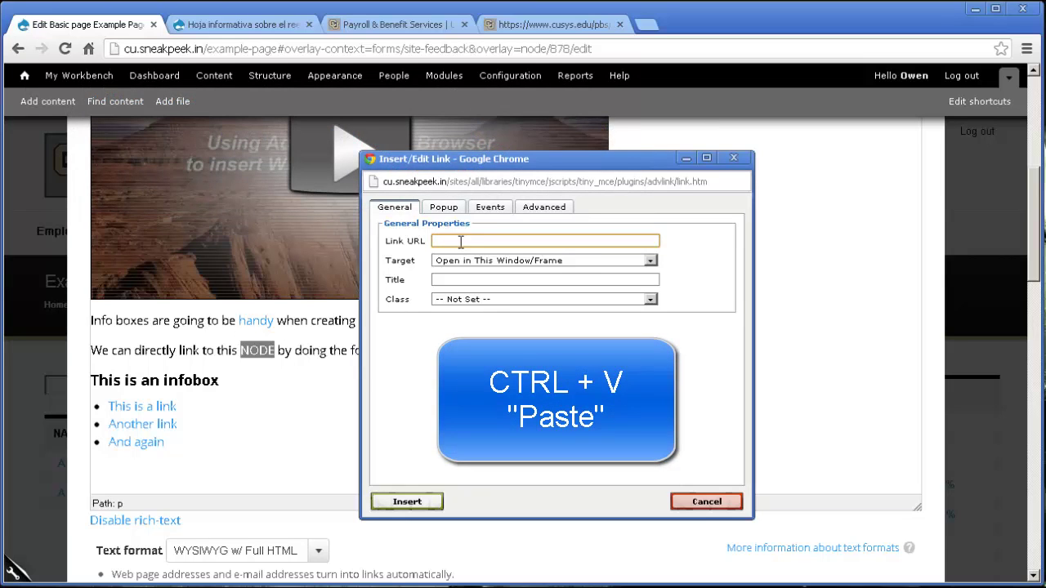
key(ctrl+v)
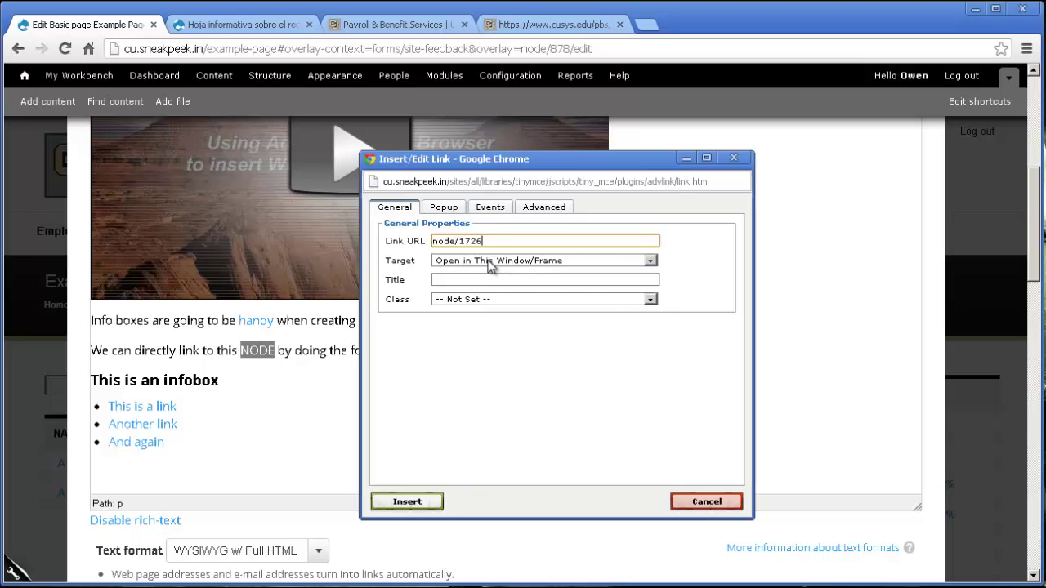
click(495, 261)
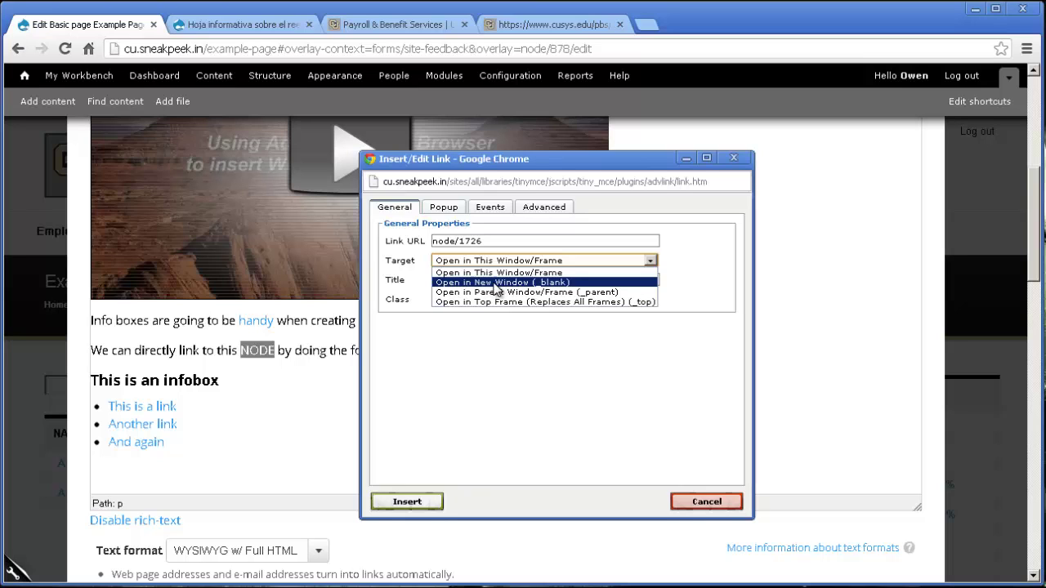
click(495, 283)
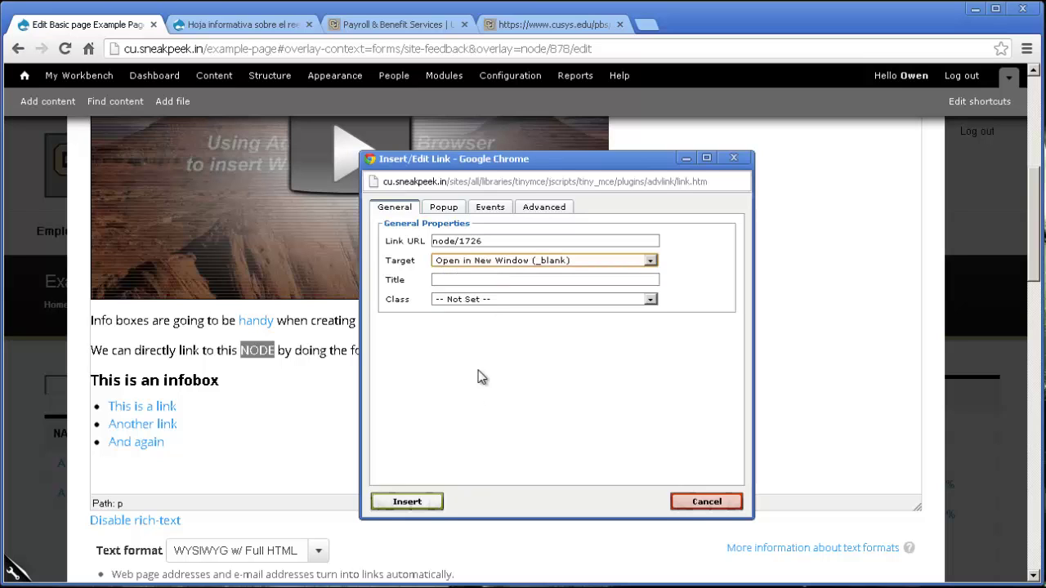
click(415, 501)
scroll(338, 449, down, 15)
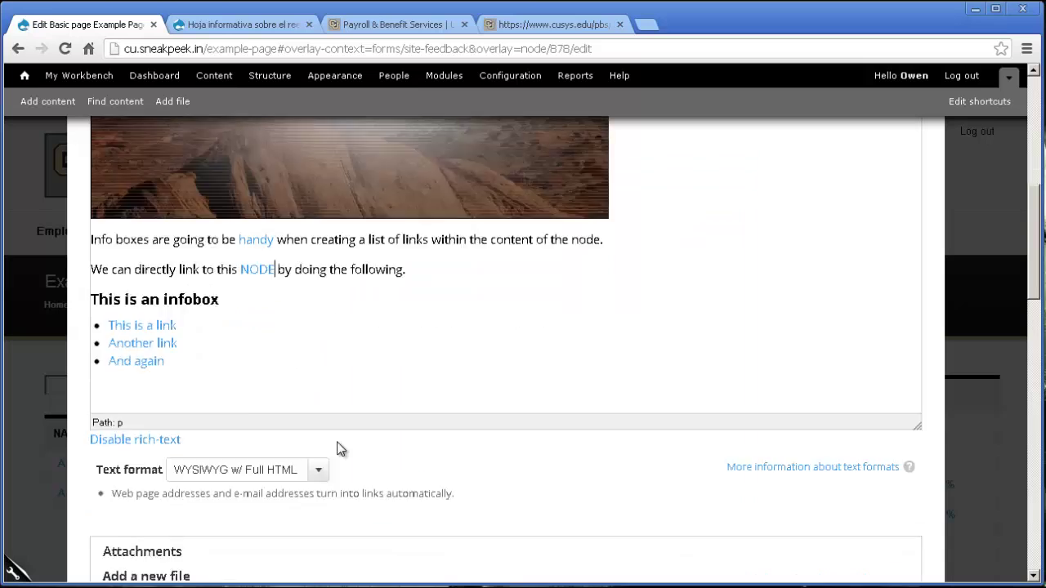
click(140, 331)
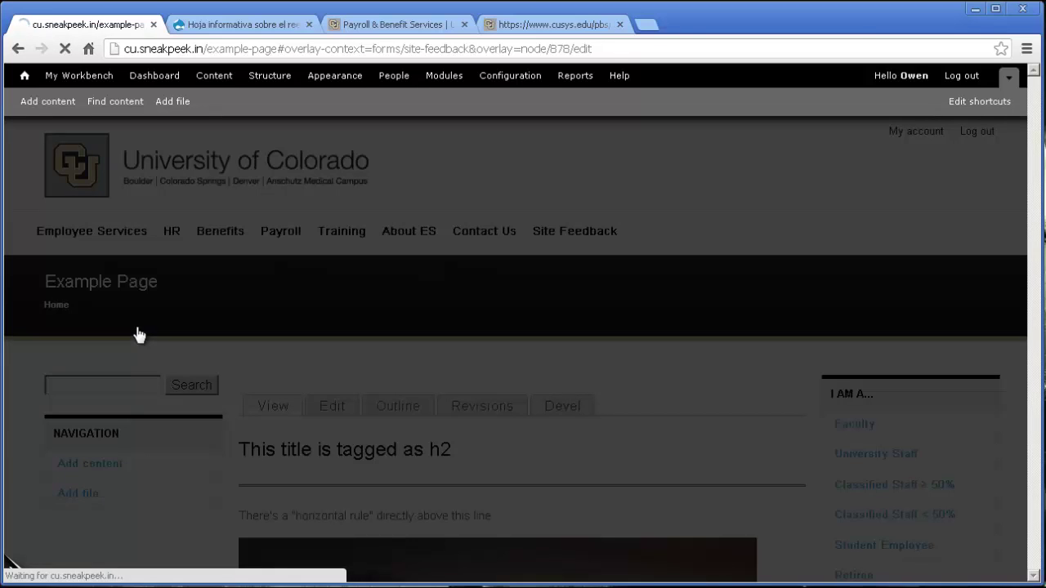
Step: Test the NODE link on the Example Page and open el-reembolso-de-PERA.pdf from the linked item
scroll(24, 355, down, 2)
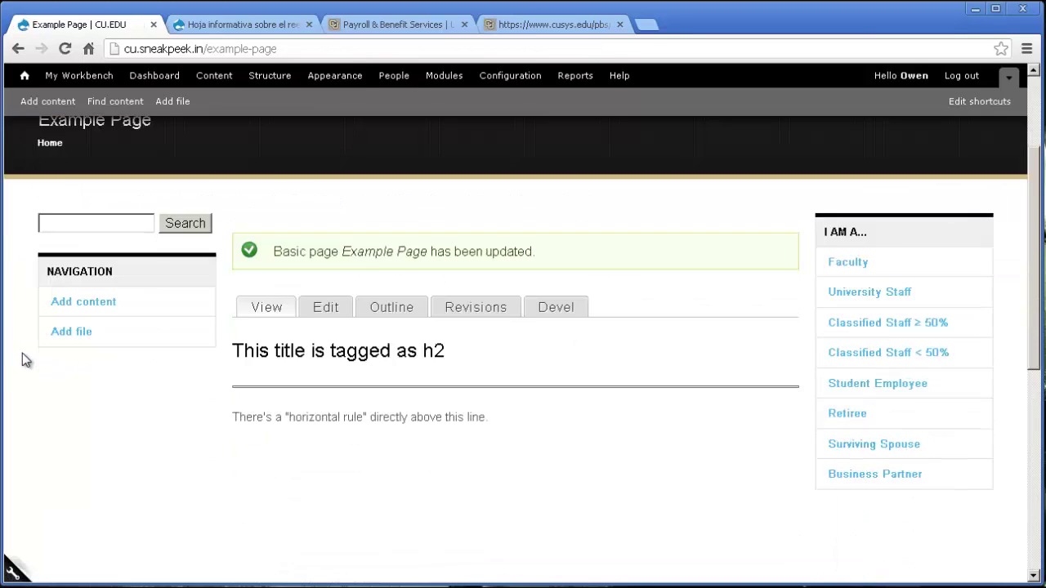
scroll(23, 354, down, 1)
scroll(23, 354, down, 3)
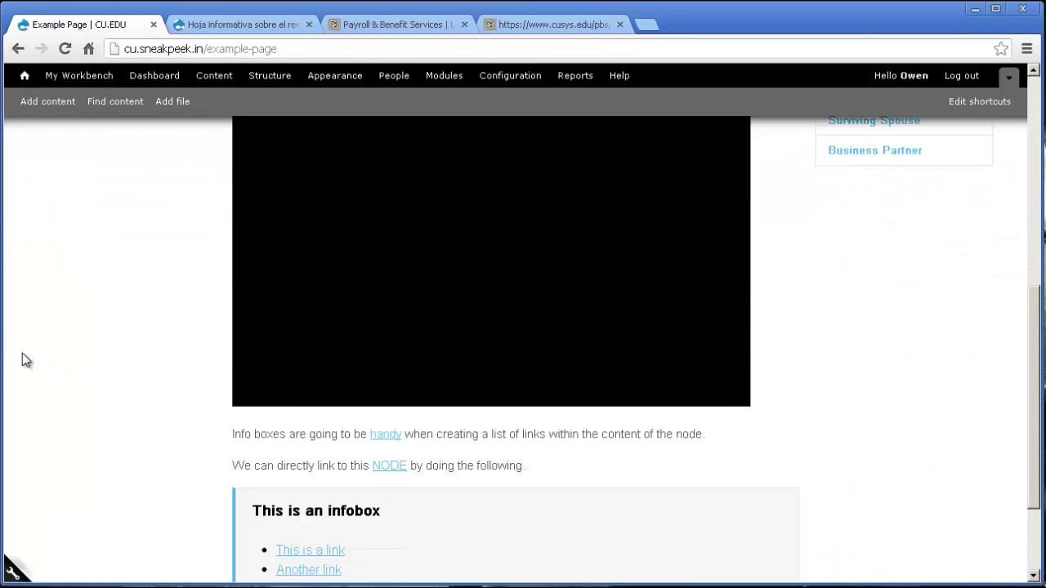
scroll(22, 360, down, 2)
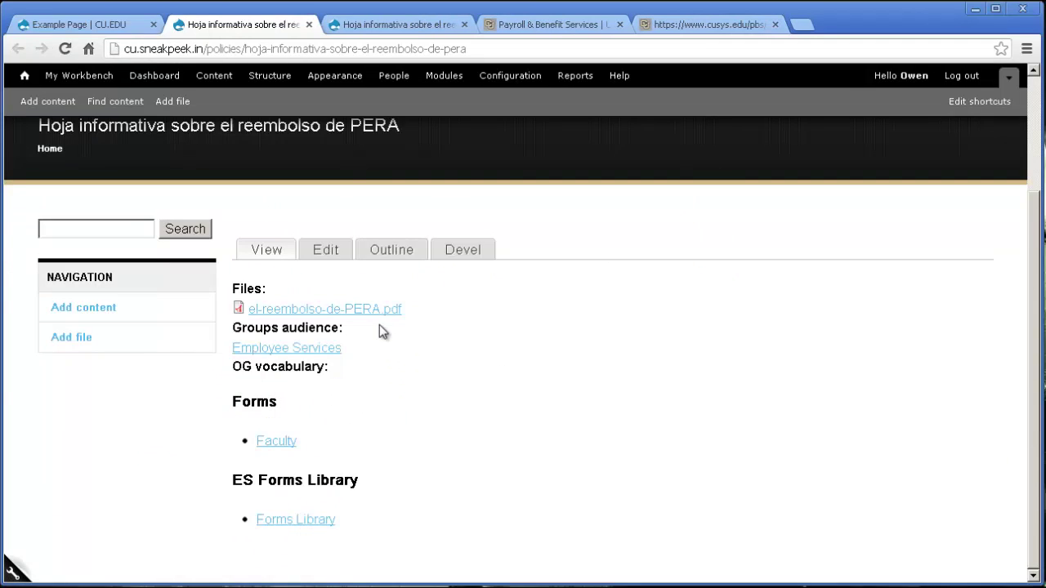
click(335, 310)
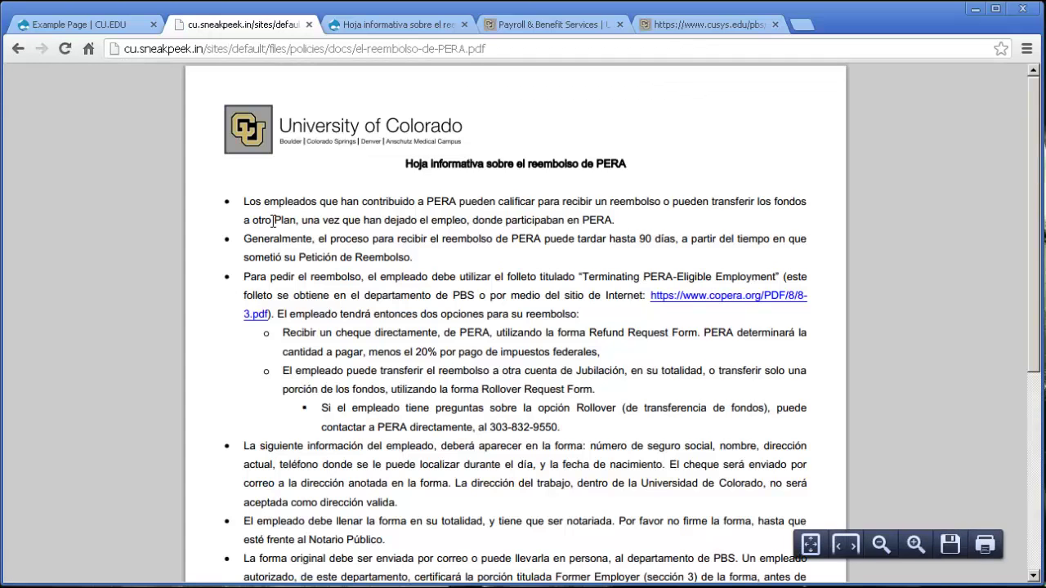
Step: Examine the opened PDF and the file path in its web address
drag(273, 221, 412, 303)
click(407, 305)
click(704, 24)
drag(561, 54, 245, 25)
click(245, 24)
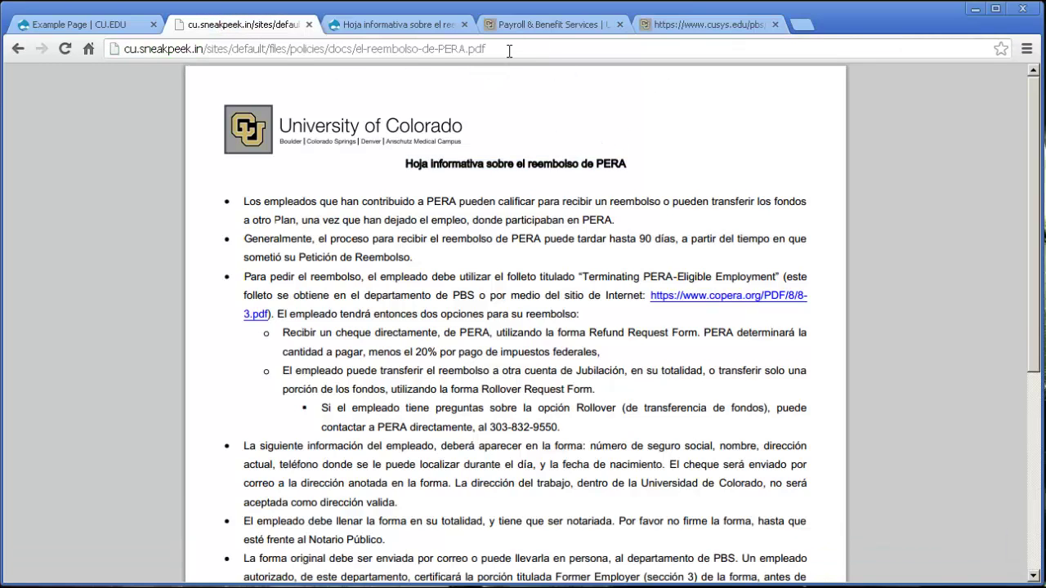
drag(509, 50, 347, 51)
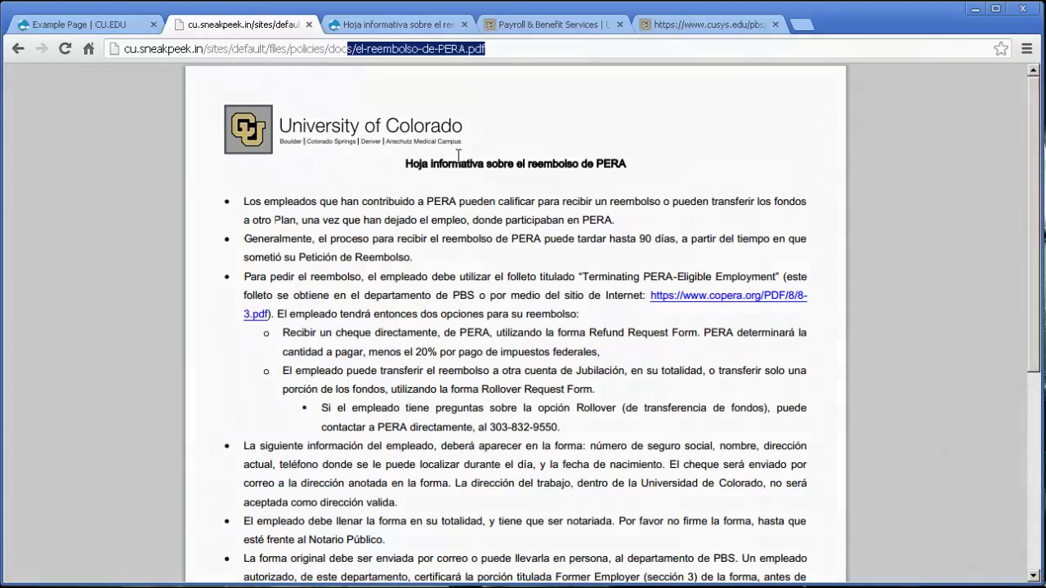
click(459, 155)
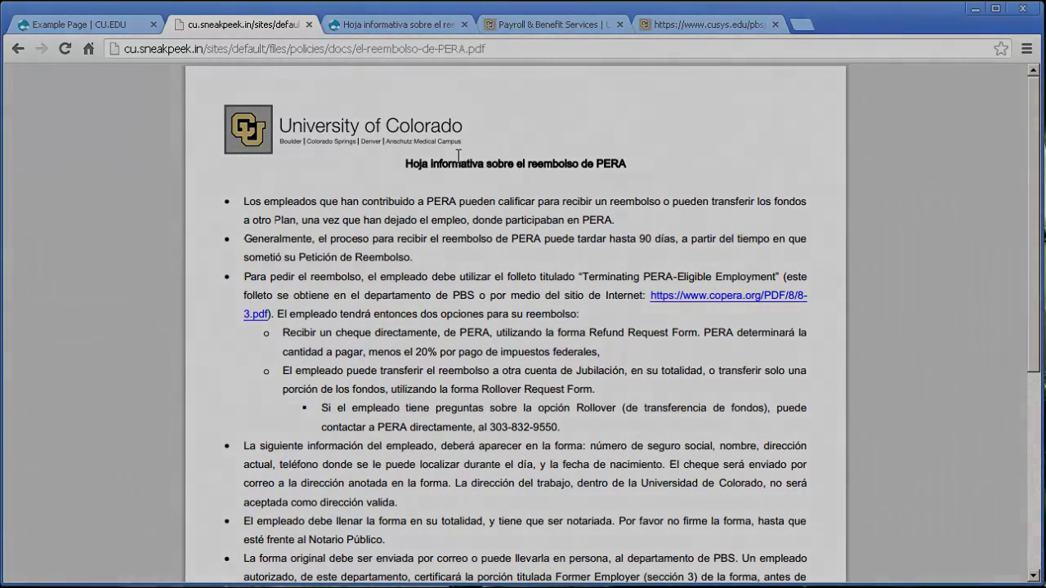